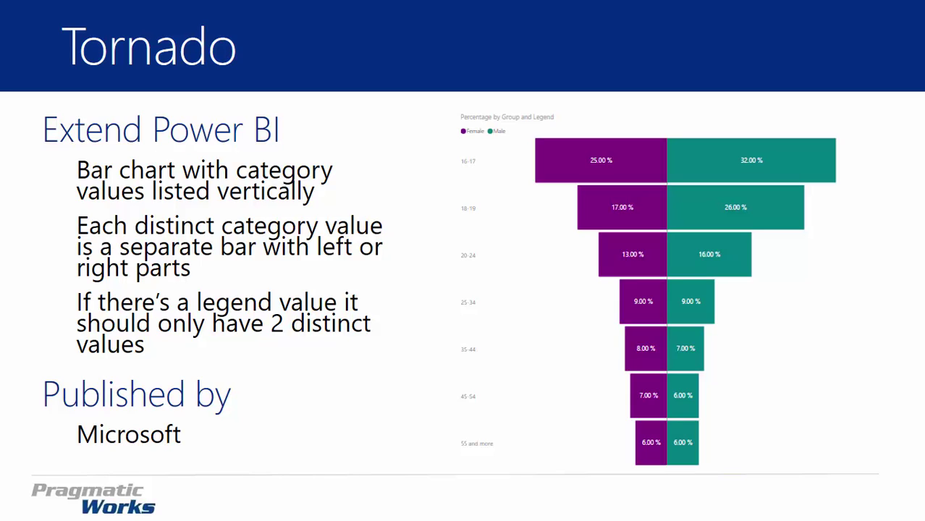
pyautogui.press('Right')
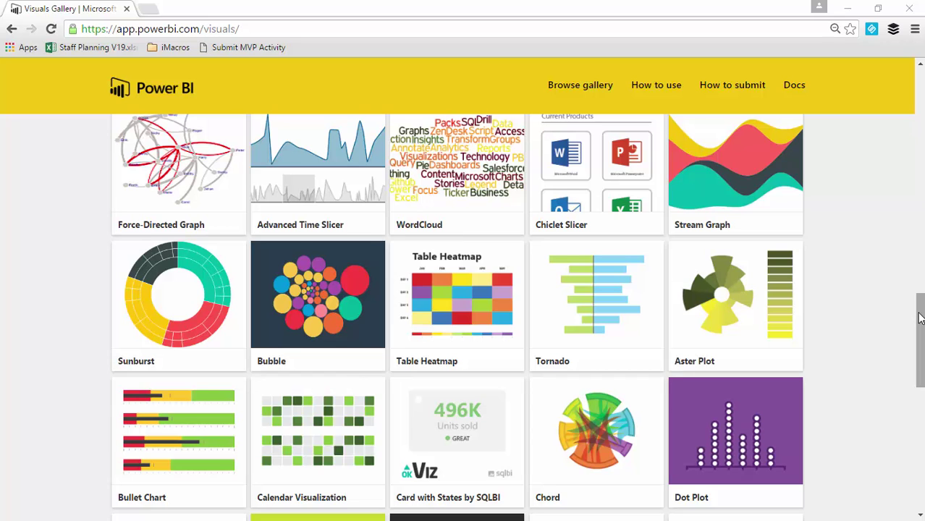
# View the description and preview of the Tornado visual in the Power BI visuals gallery, and close its details.
pyautogui.moveTo(921, 311)
pyautogui.mouseDown()
pyautogui.moveTo(920, 238)
pyautogui.moveTo(921, 301)
pyautogui.mouseUp()
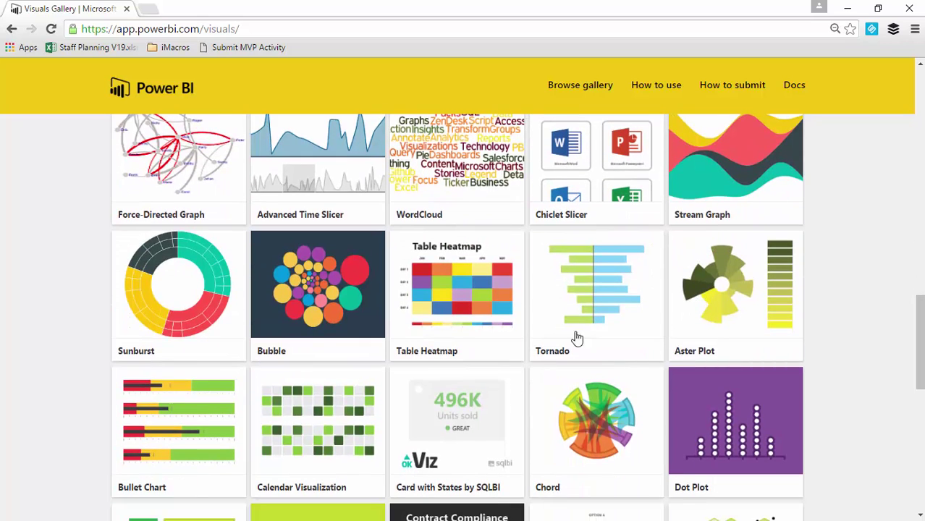
pyautogui.click(605, 323)
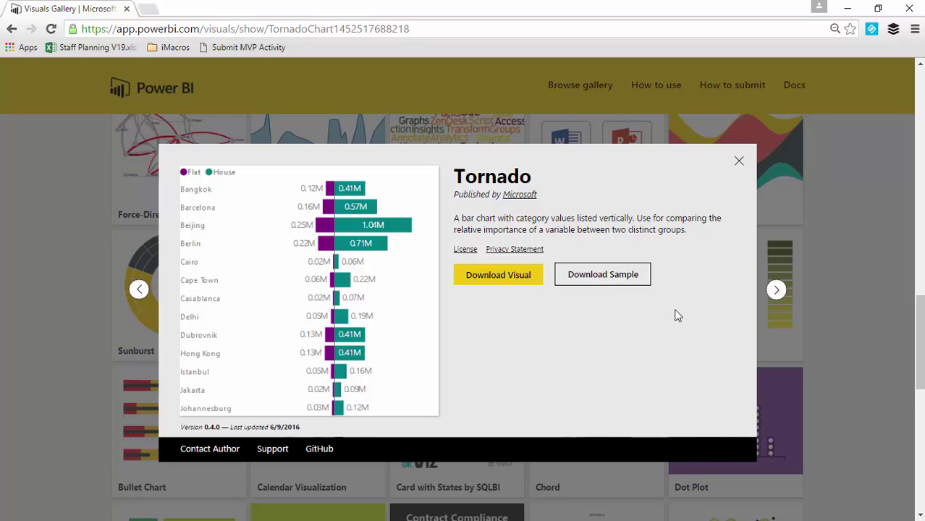
pyautogui.click(739, 162)
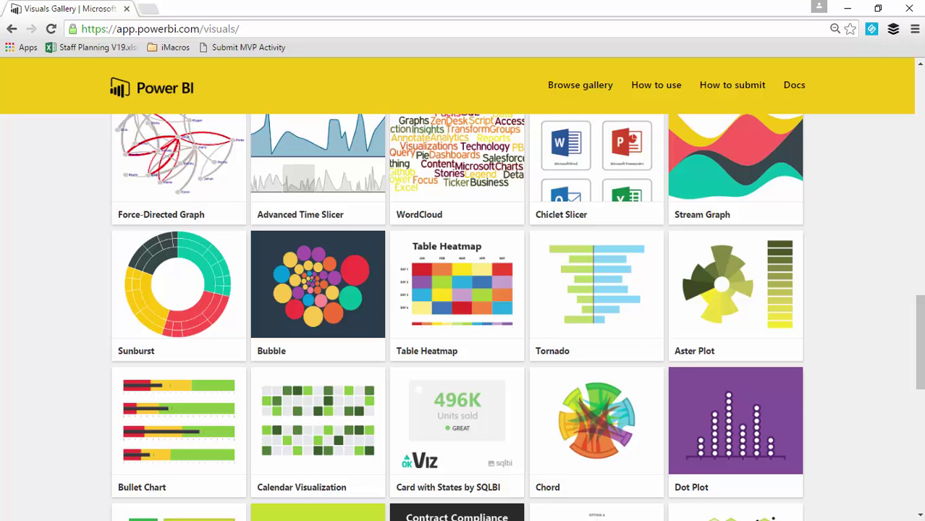
# Switch to Power BI Desktop and load the Men vs Women table from the Excel workbook Pay by Job Title.xlsx.
pyautogui.hotkey('alt', 'Tab')
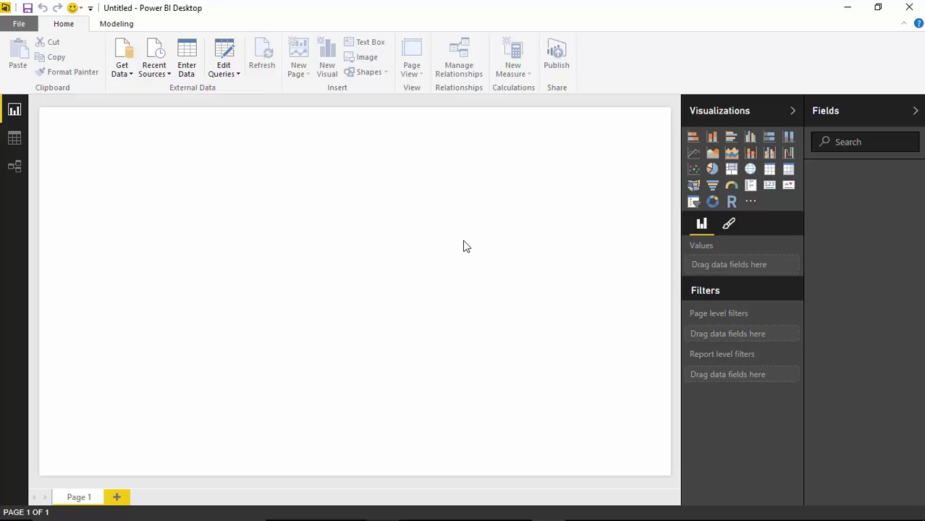
pyautogui.click(126, 66)
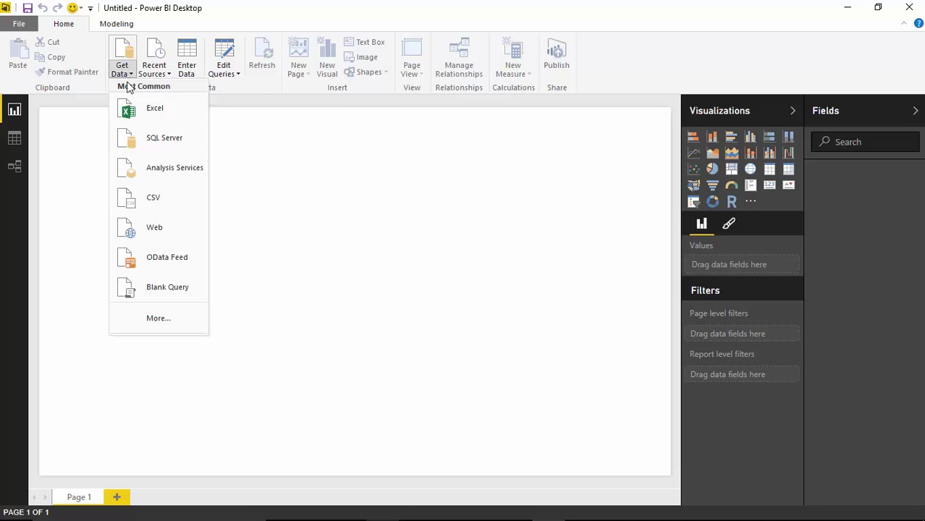
pyautogui.click(145, 116)
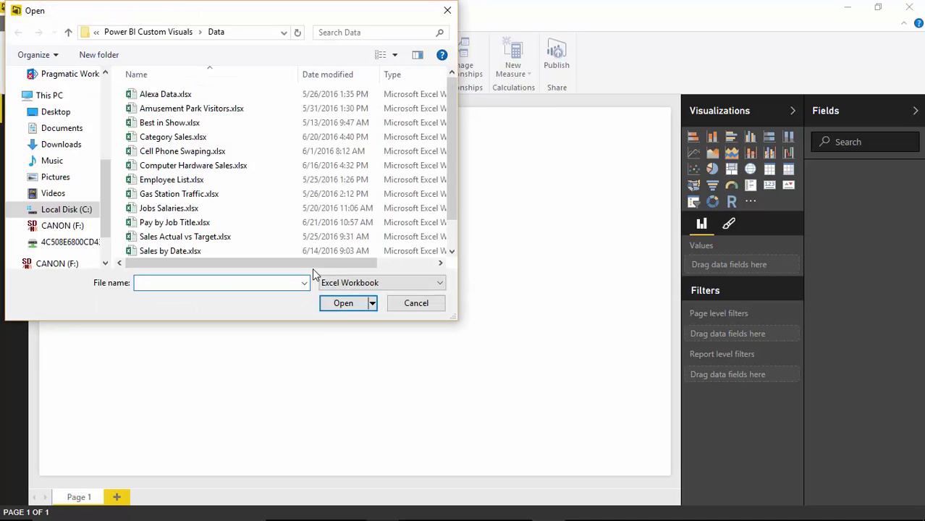
pyautogui.click(178, 224)
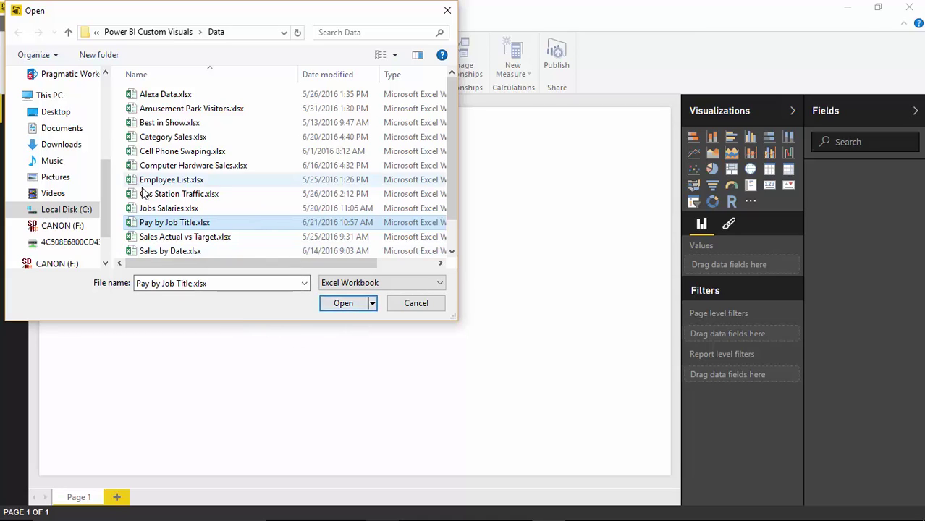
pyautogui.click(341, 304)
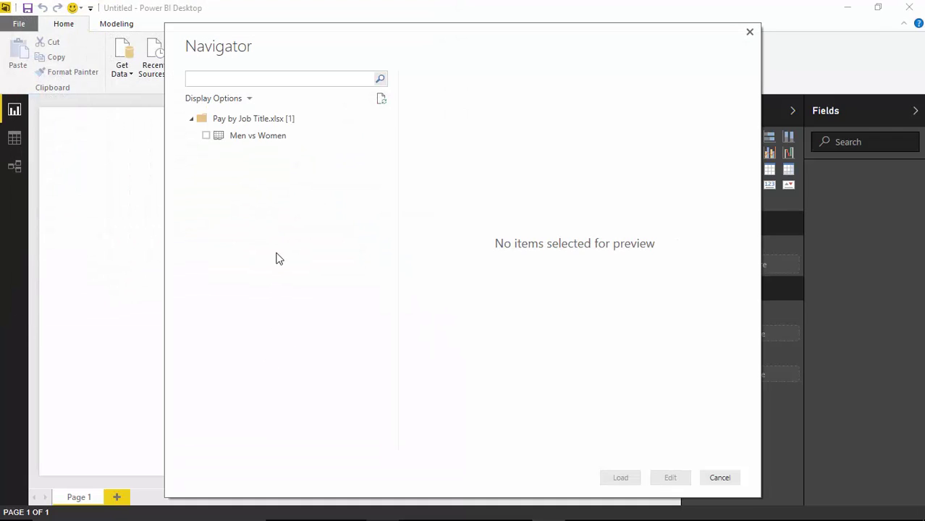
pyautogui.click(206, 136)
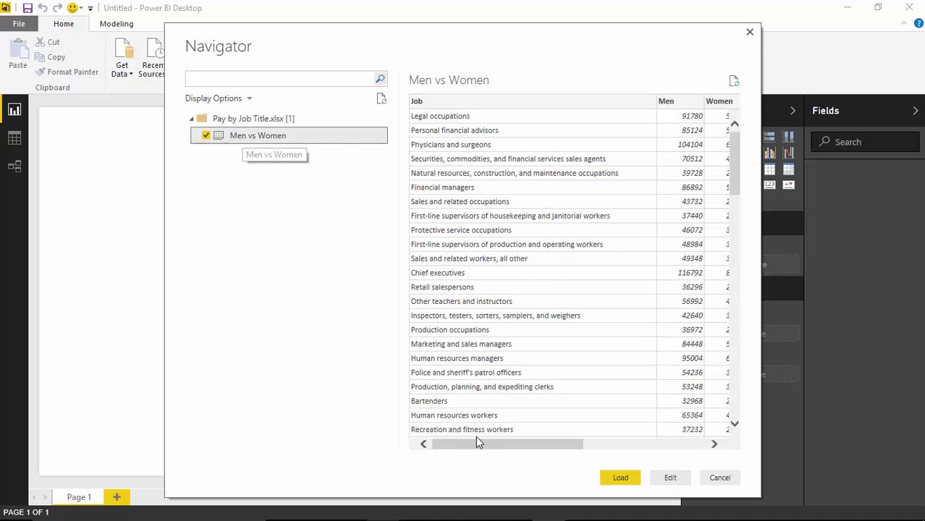
pyautogui.moveTo(477, 444); pyautogui.dragTo(473, 466)
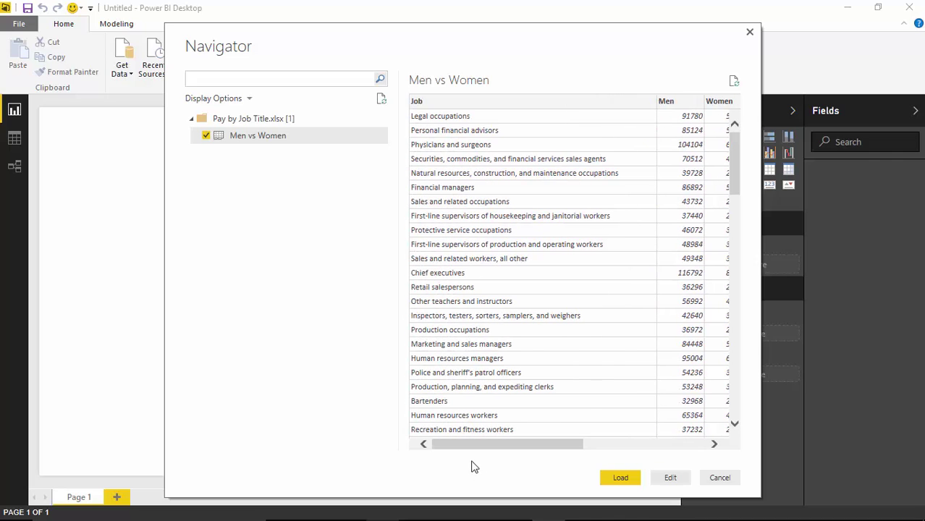
pyautogui.click(635, 481)
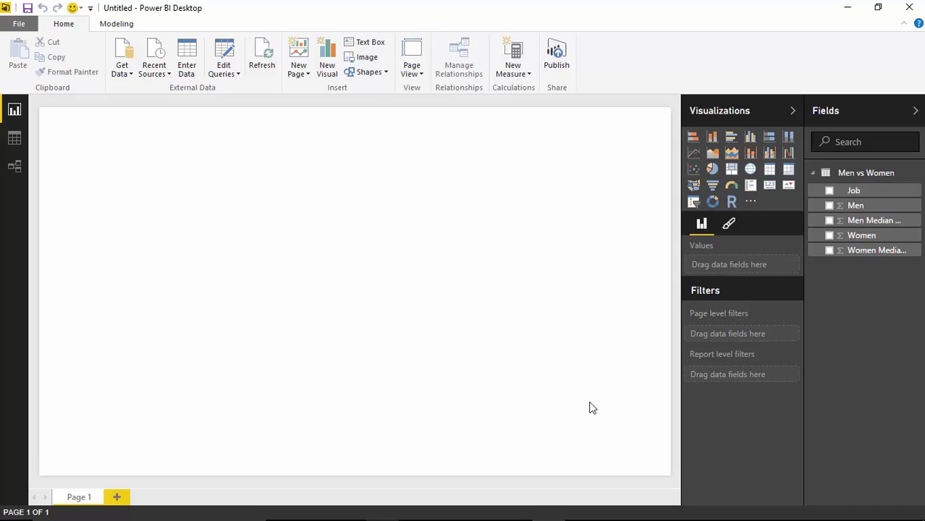
# Import the Tornado custom visual file from the Custom Visuals folder into the report.
pyautogui.click(751, 205)
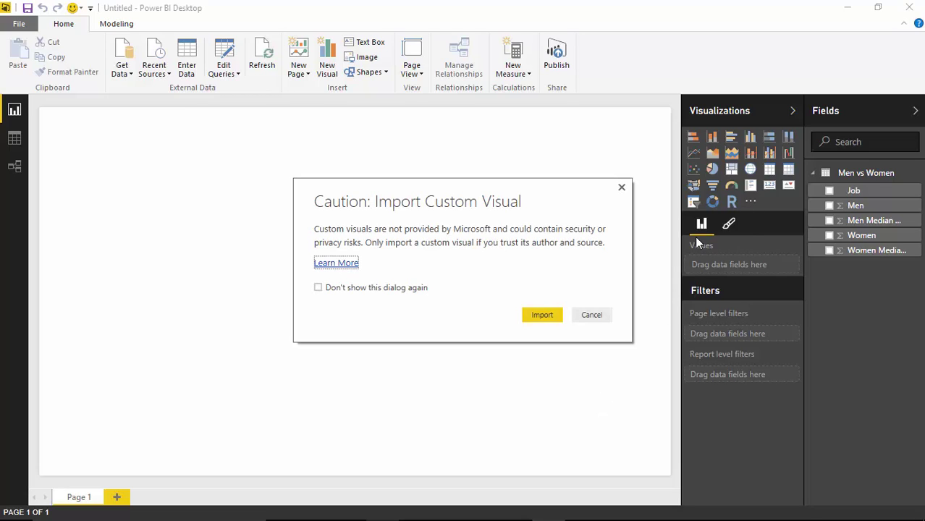
pyautogui.click(542, 315)
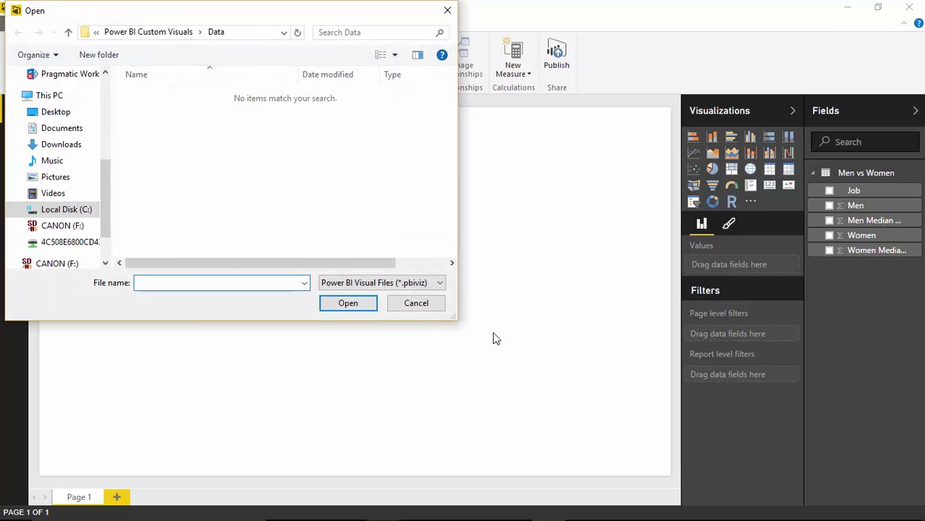
pyautogui.click(180, 33)
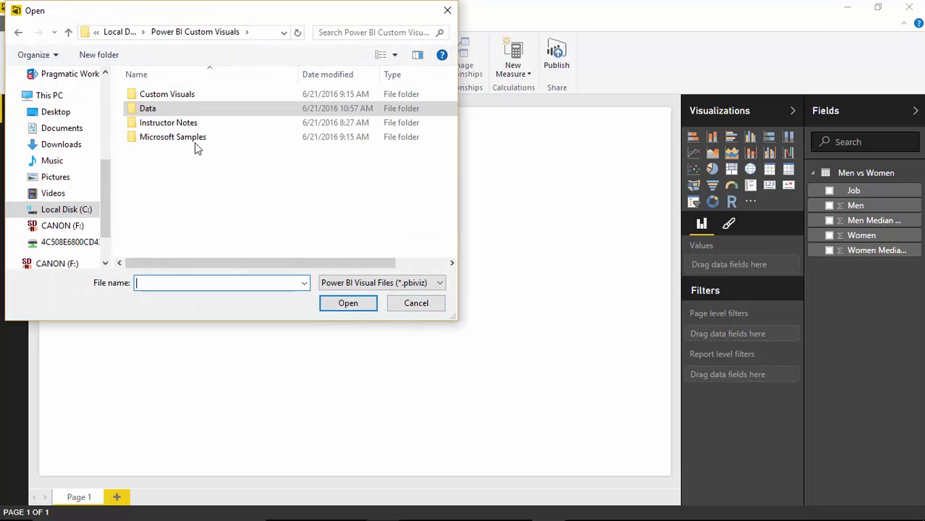
pyautogui.doubleClick(182, 100)
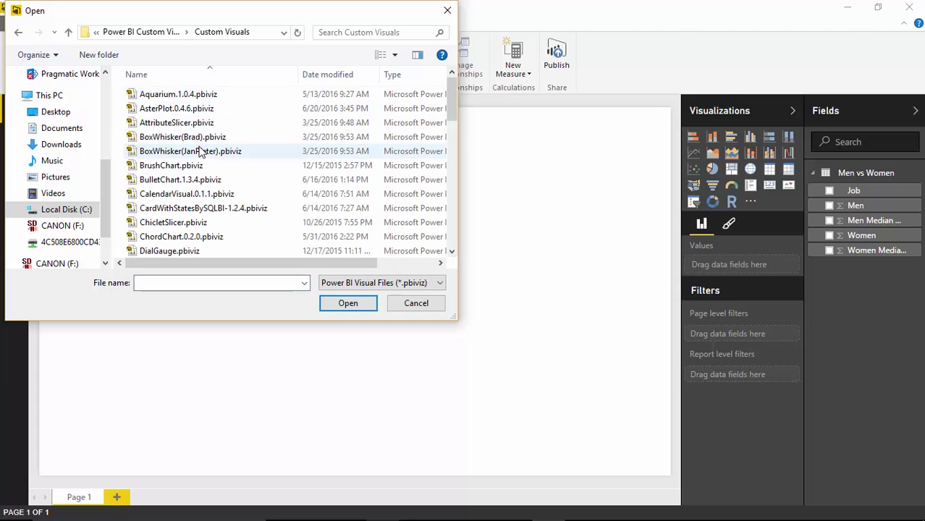
pyautogui.scroll(-1, 215, 173)
pyautogui.scroll(-12, 214, 172)
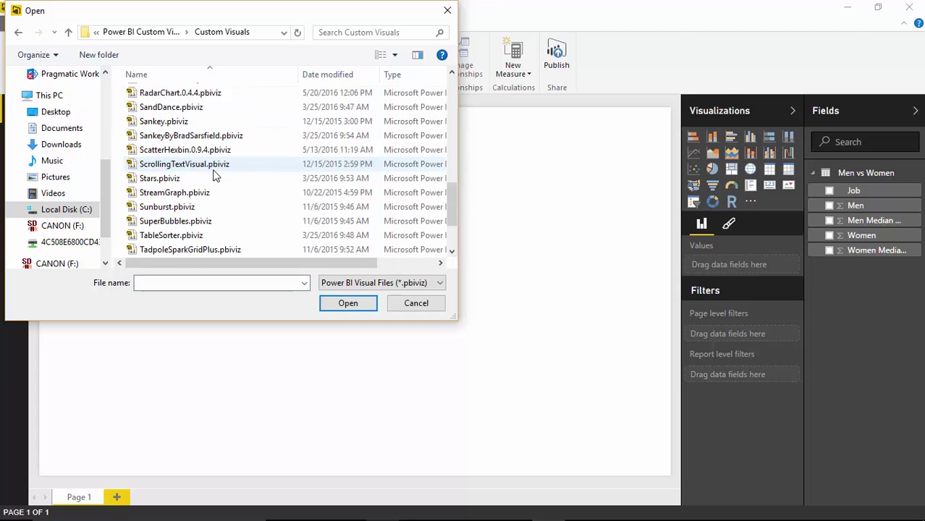
pyautogui.doubleClick(202, 227)
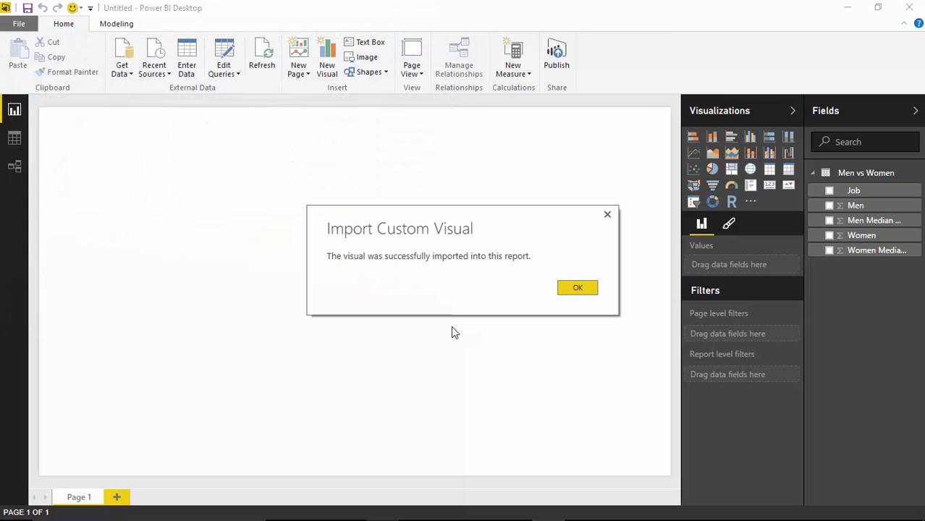
pyautogui.click(572, 292)
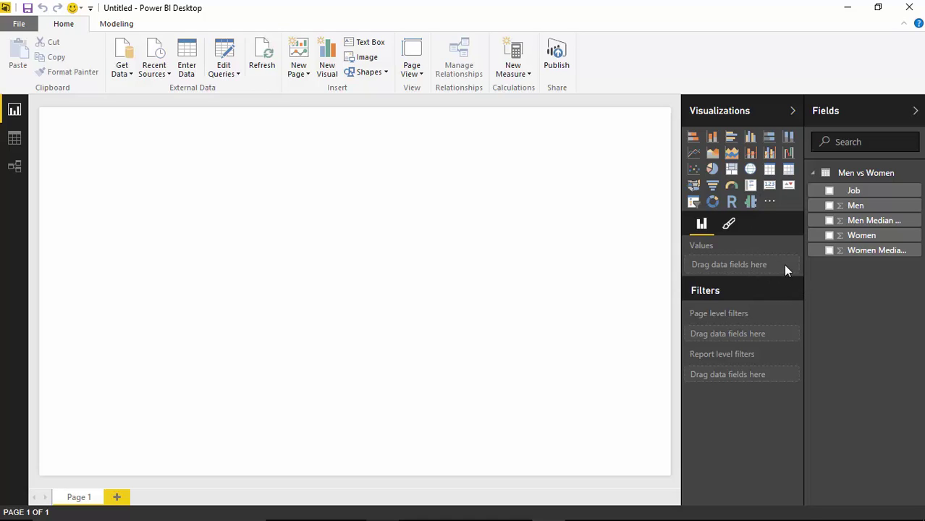
# Add a Tornado visual to the report page and enlarge it to about half the page width and nearly full page height.
pyautogui.click(750, 203)
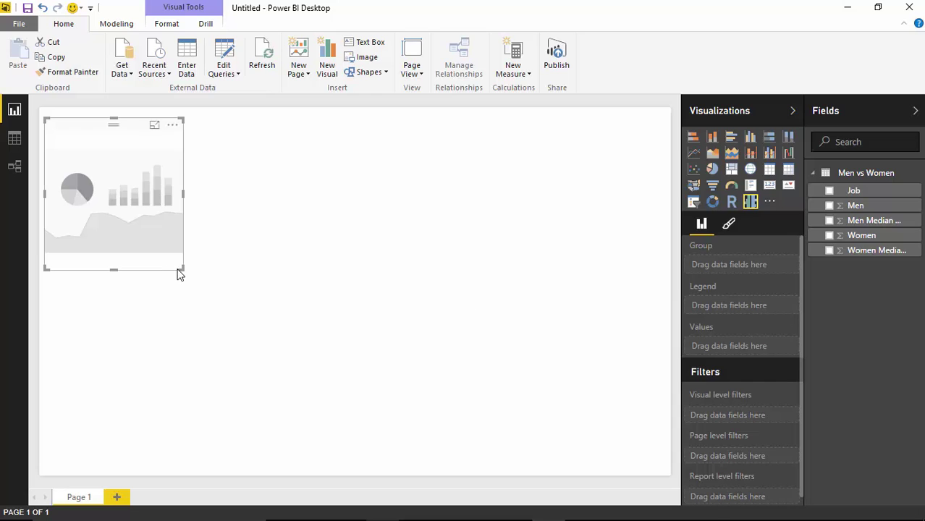
pyautogui.moveTo(181, 269); pyautogui.dragTo(354, 479)
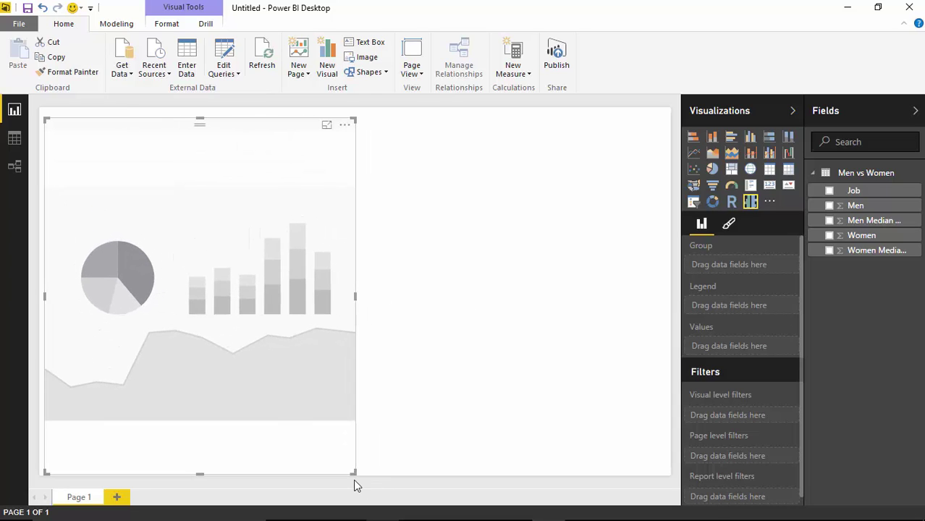
pyautogui.click(353, 479)
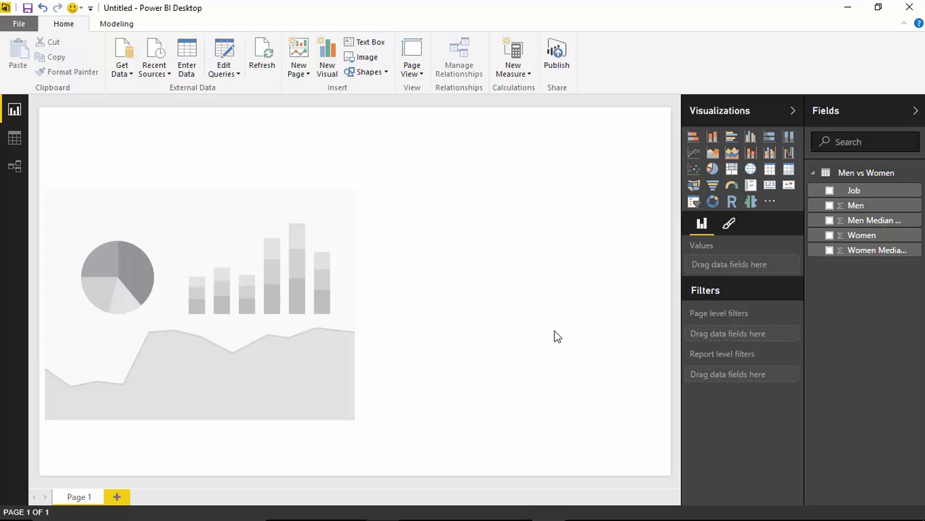
pyautogui.click(346, 275)
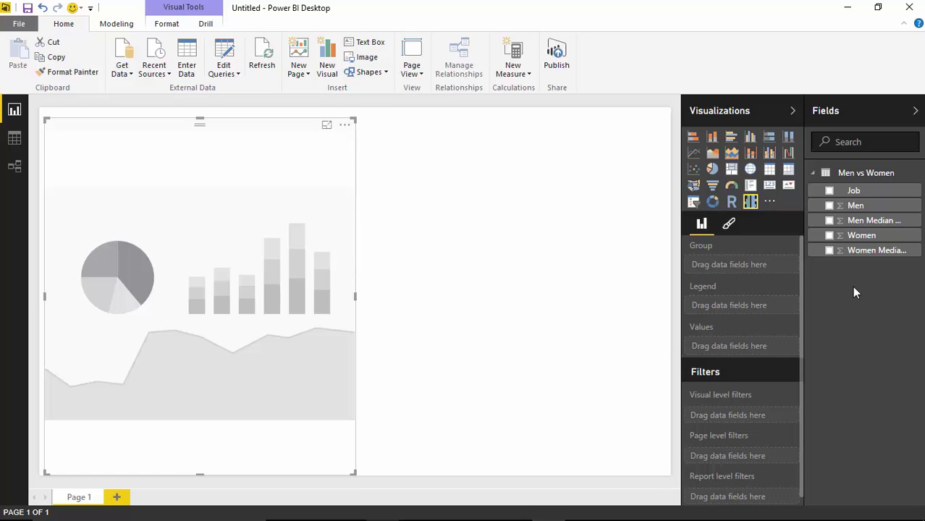
# Assign Job as the Tornado chart's group and Men and Women as its values.
pyautogui.click(829, 190)
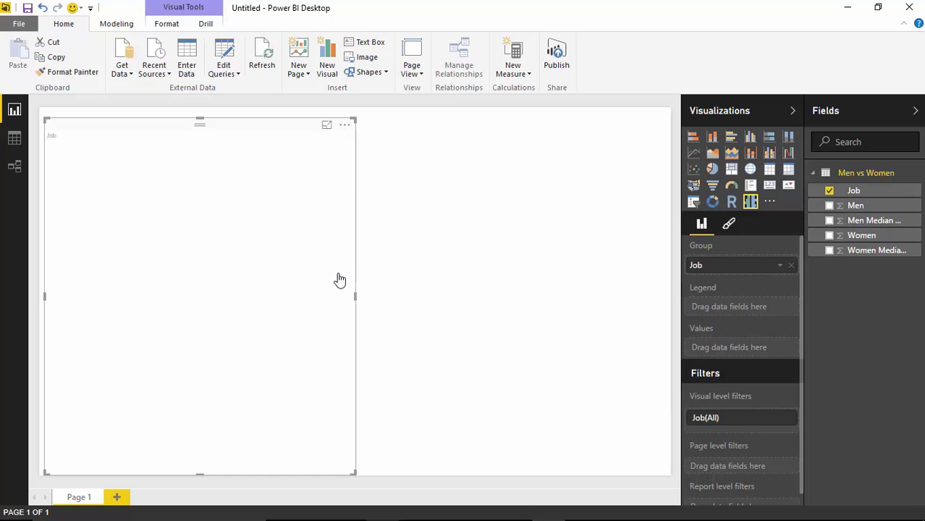
pyautogui.click(830, 206)
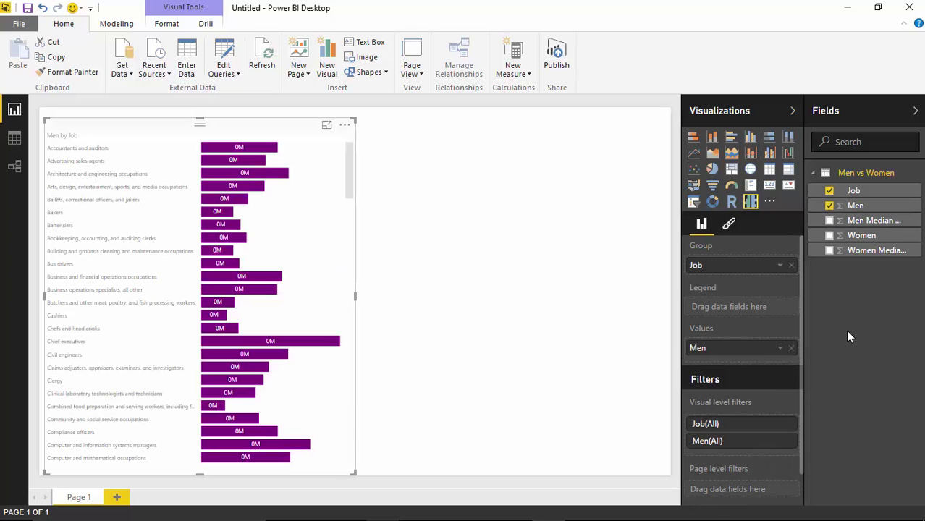
pyautogui.moveTo(242, 283)
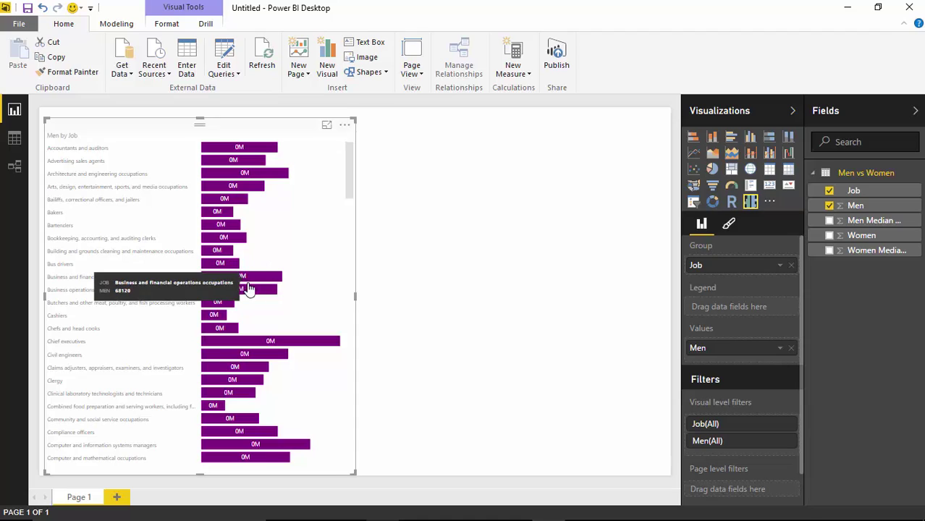
pyautogui.click(829, 236)
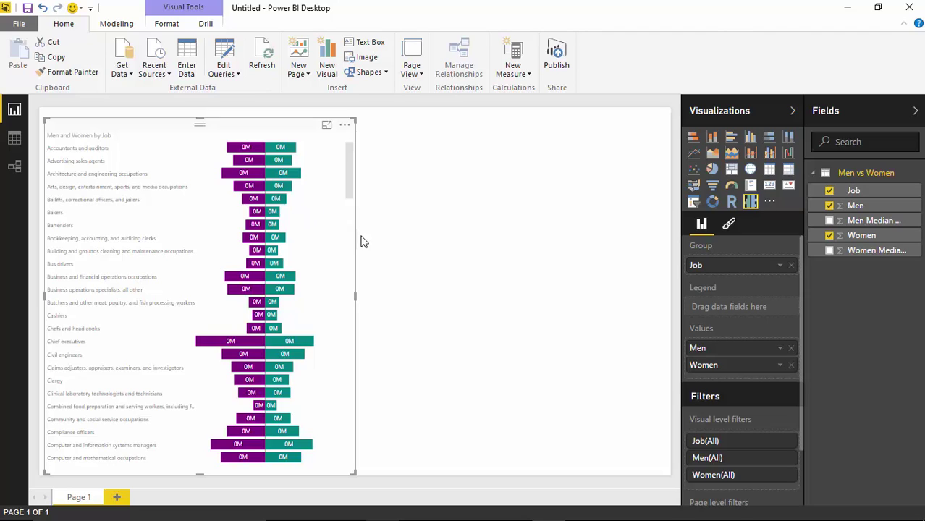
# Widen the formatting area to make the setting names readable, and set the Tornado chart's data label display units to None.
pyautogui.click(729, 225)
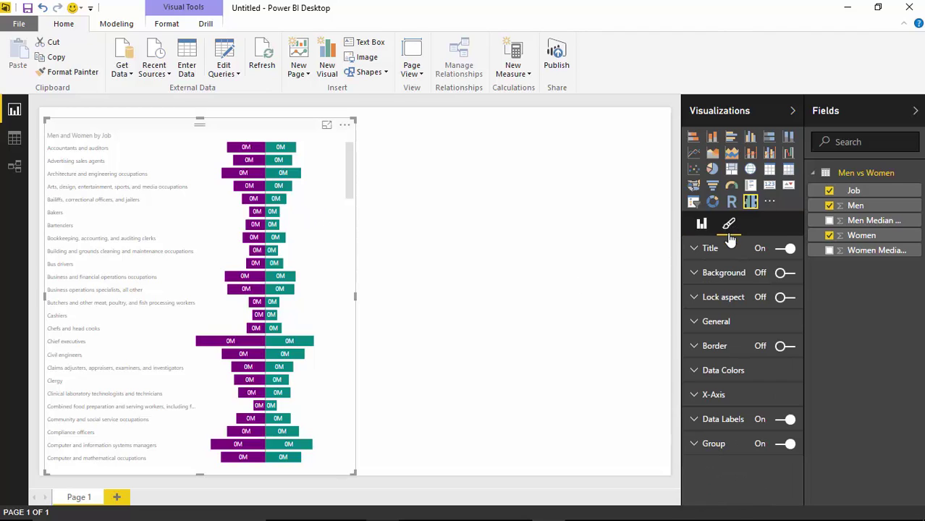
pyautogui.click(695, 420)
pyautogui.scroll(-3, 694, 418)
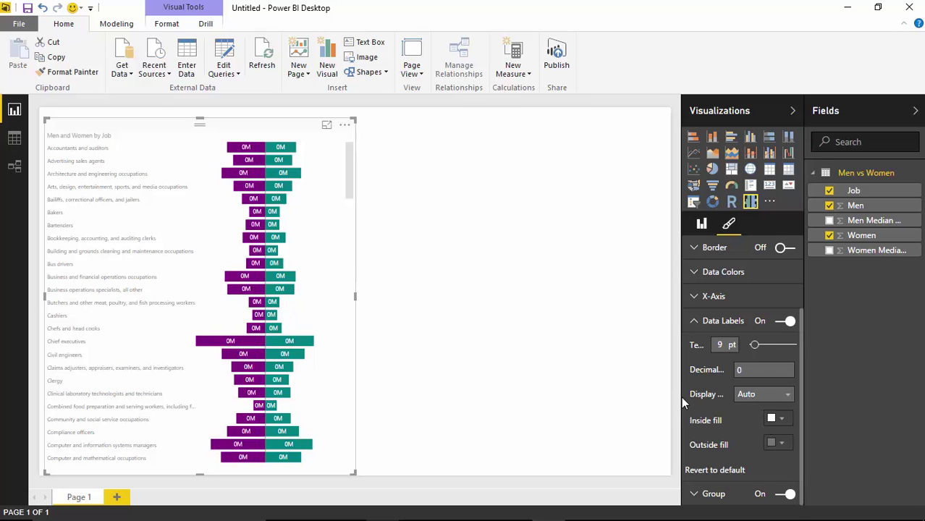
pyautogui.moveTo(680, 398); pyautogui.dragTo(658, 400)
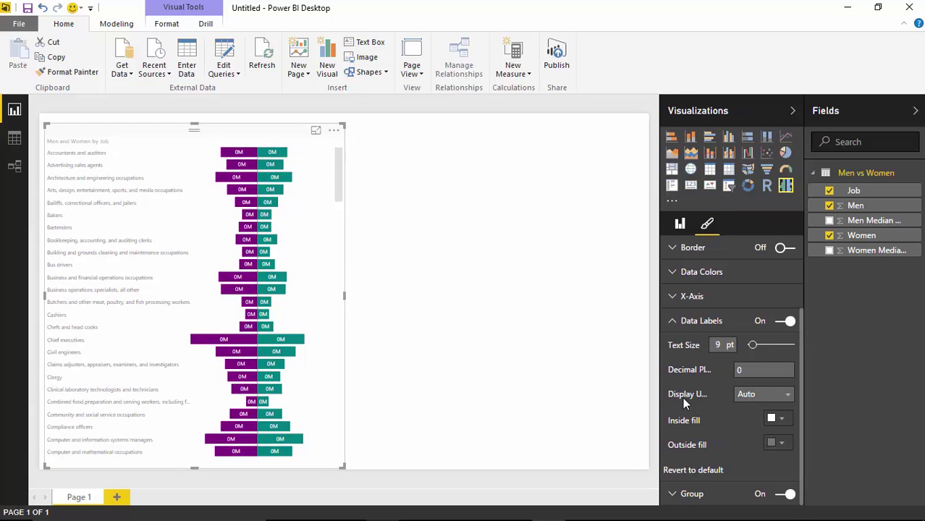
pyautogui.click(751, 395)
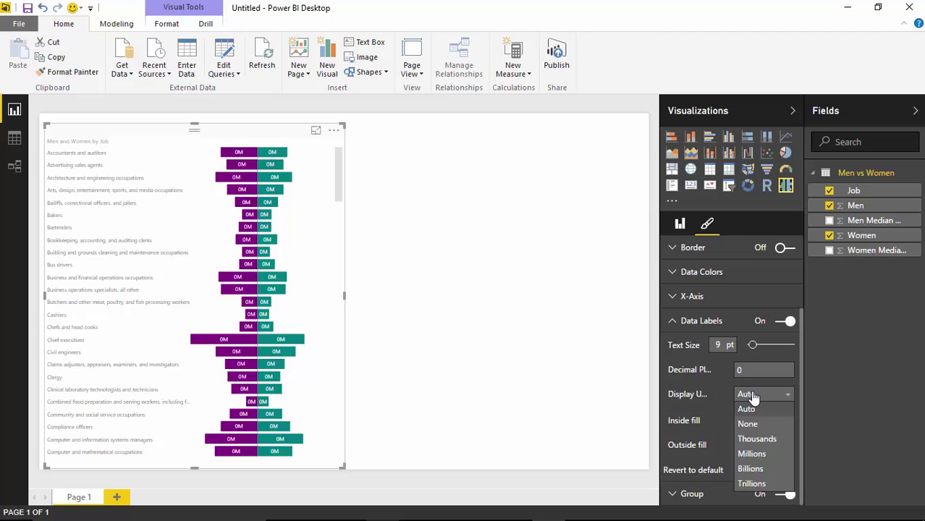
pyautogui.click(751, 428)
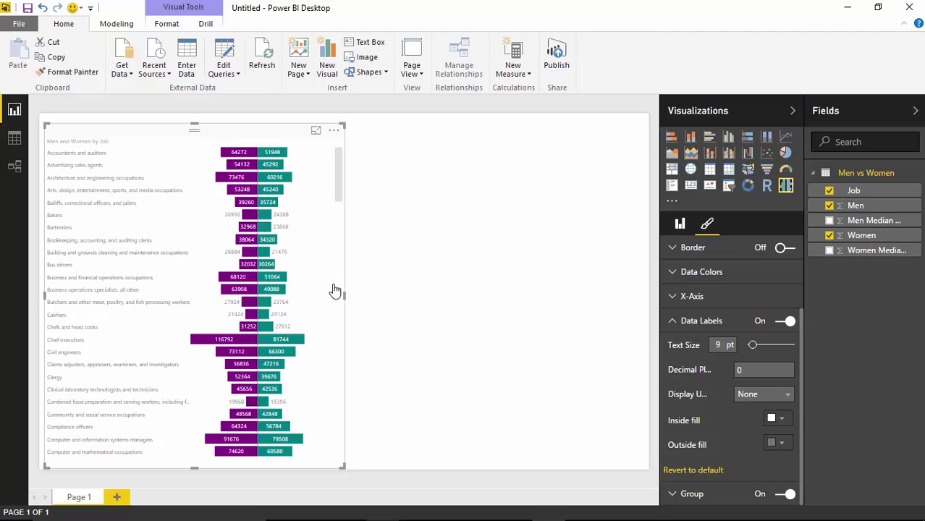
# Change the Tornado chart's data label display units to Thousands and deselect the chart.
pyautogui.click(774, 397)
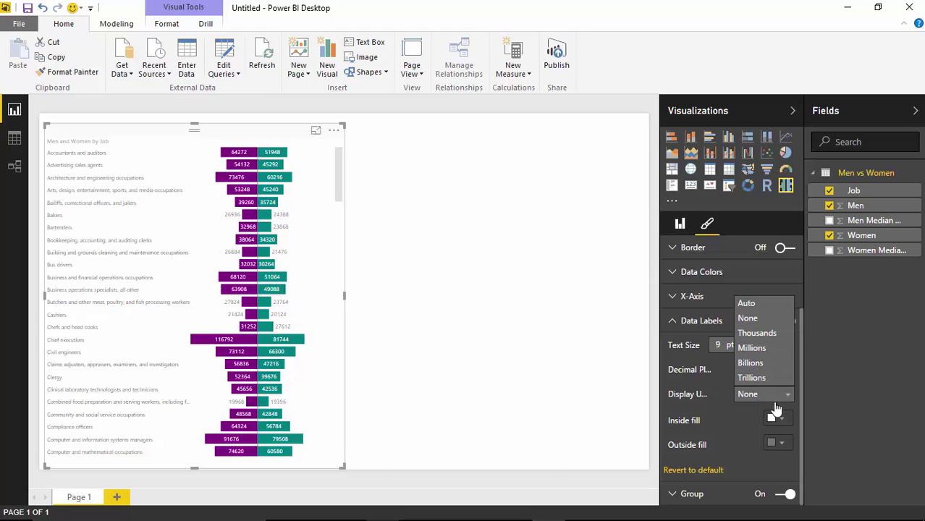
pyautogui.click(760, 334)
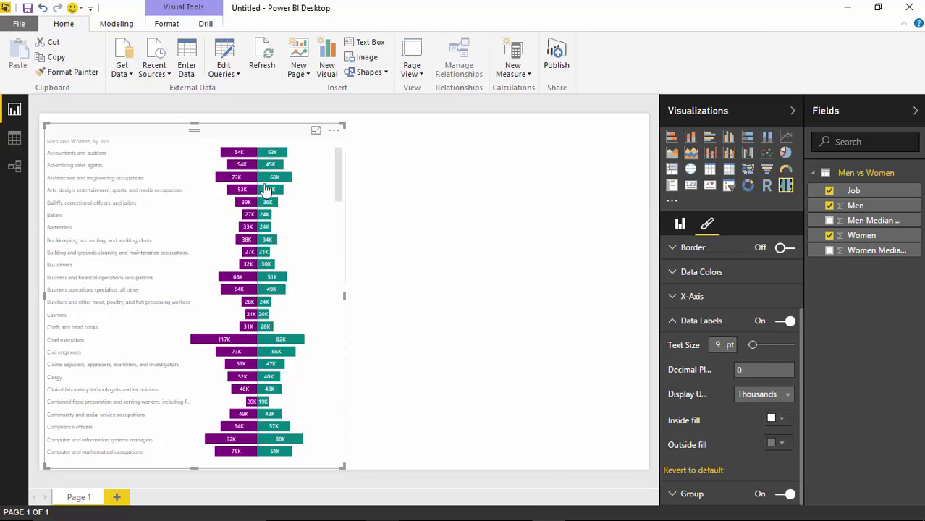
pyautogui.moveTo(267, 191)
pyautogui.click(358, 218)
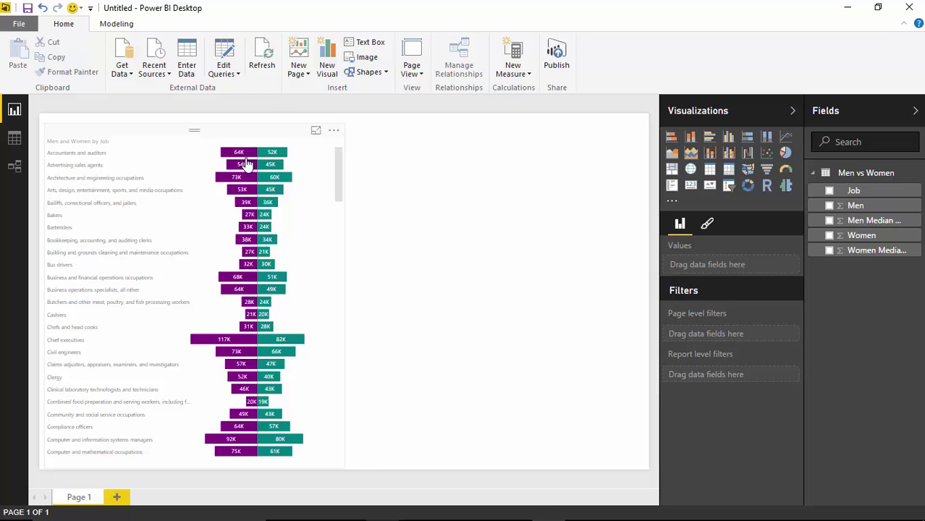
# Check the Tornado chart's extra options for a way to sort it, and deselect the chart.
pyautogui.moveTo(250, 161)
pyautogui.click(337, 133)
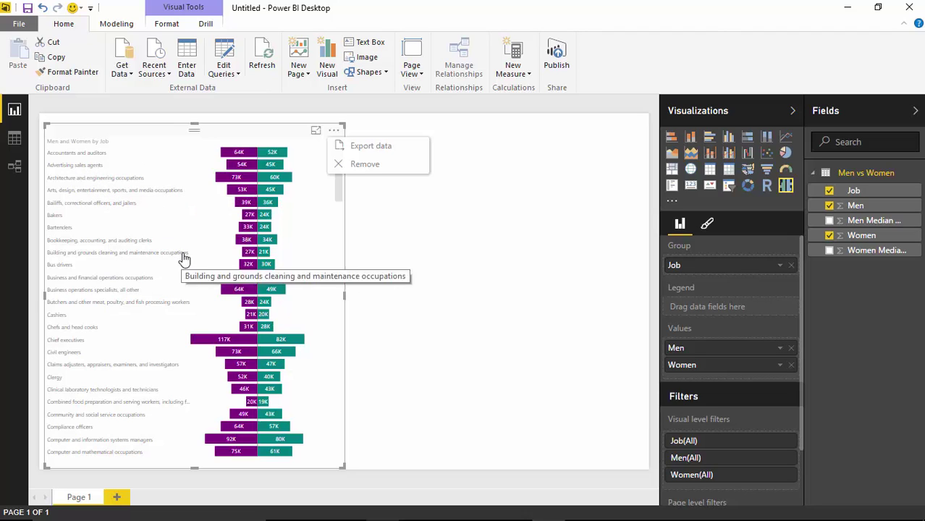
pyautogui.click(610, 285)
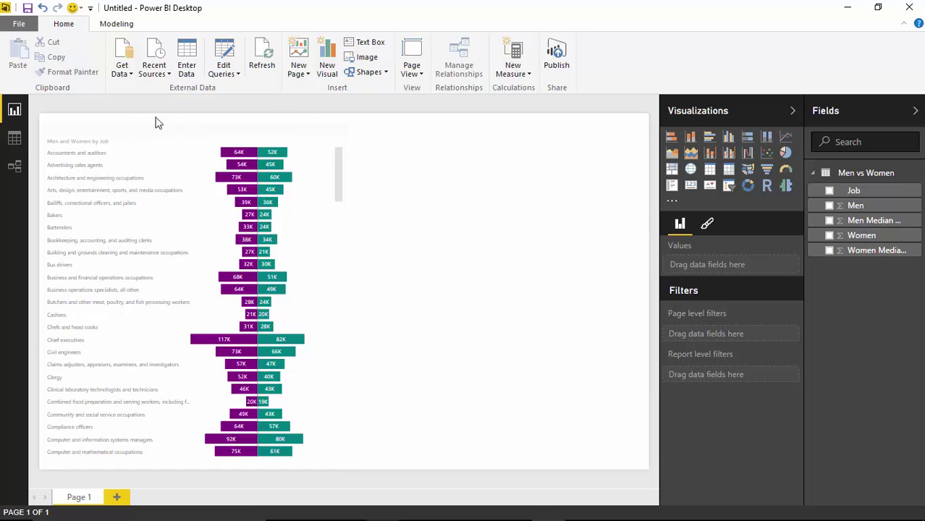
# Add a calculated column named Sort Order to the Men vs Women table in the data view.
pyautogui.click(12, 143)
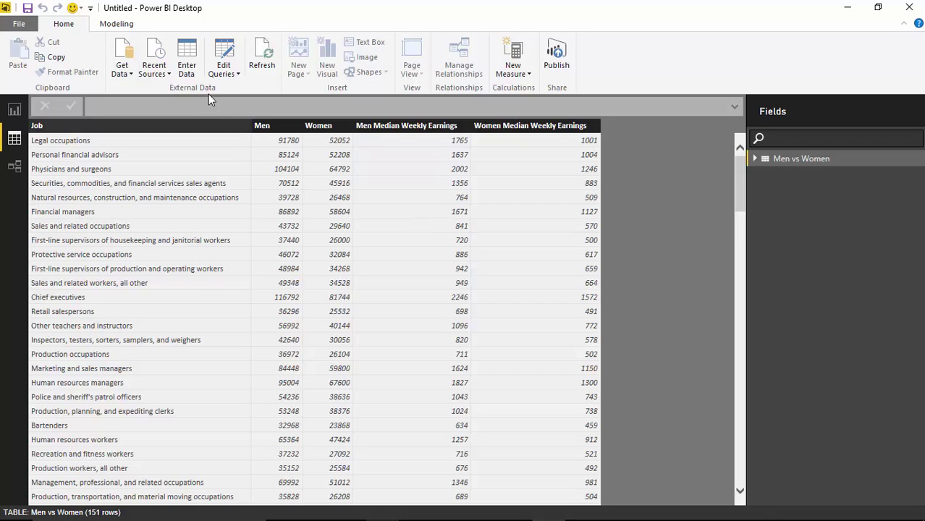
pyautogui.click(117, 24)
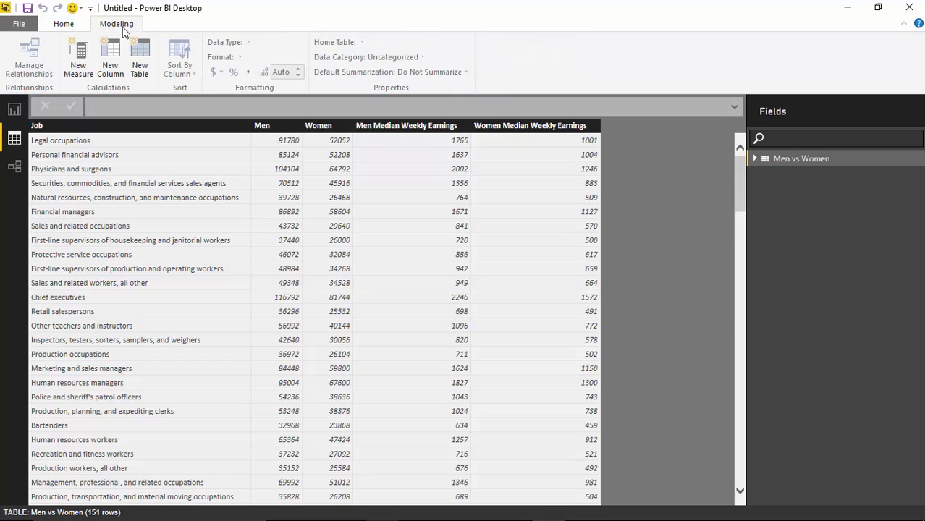
pyautogui.click(110, 65)
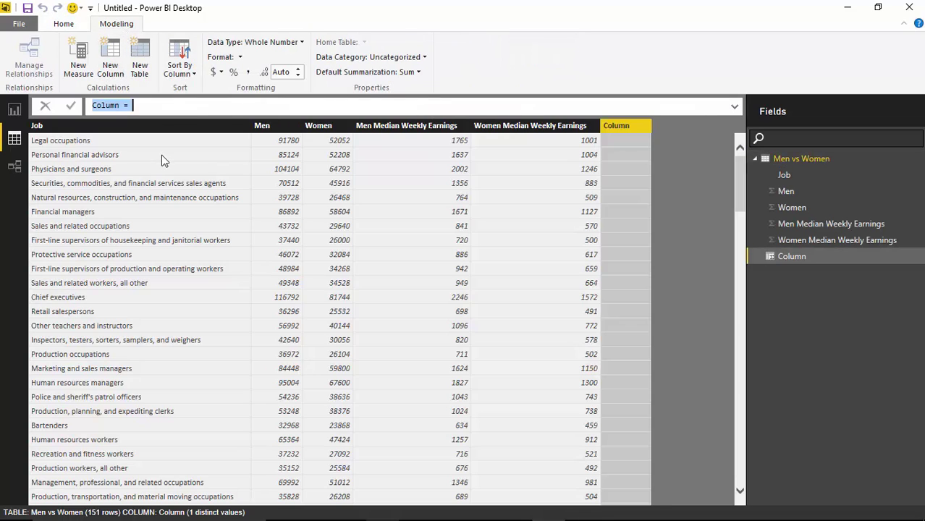
pyautogui.click(120, 105)
pyautogui.hotkey('shift', 'Home')
pyautogui.write('Sort Order')
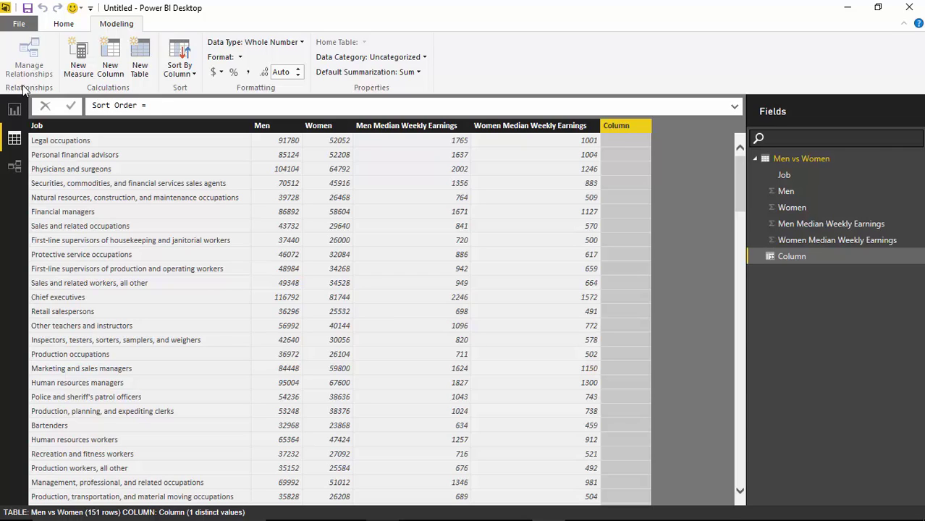
# Define the Sort Order column with the formula RANKX('Men vs Women', [Men]).
pyautogui.write(' = Ran')
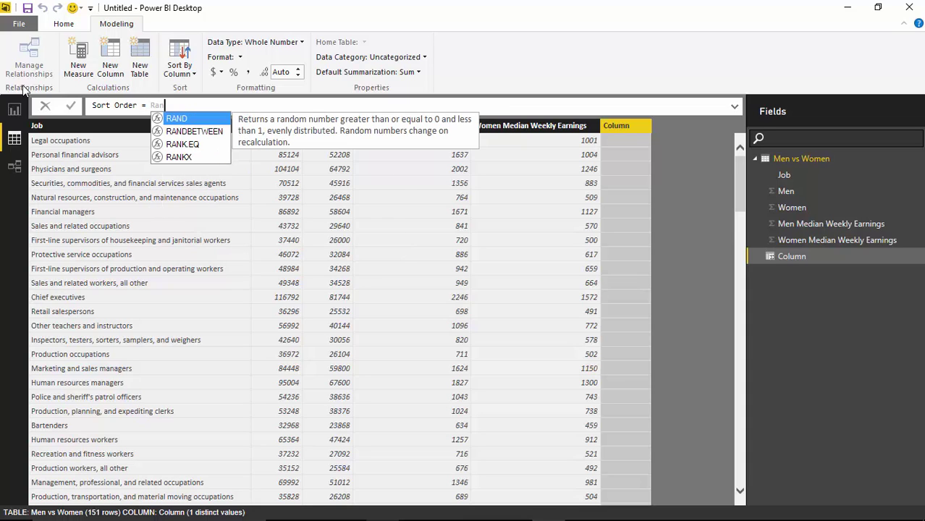
pyautogui.press('Down')
pyautogui.press('Down')
pyautogui.press('Down')
pyautogui.press('Tab')
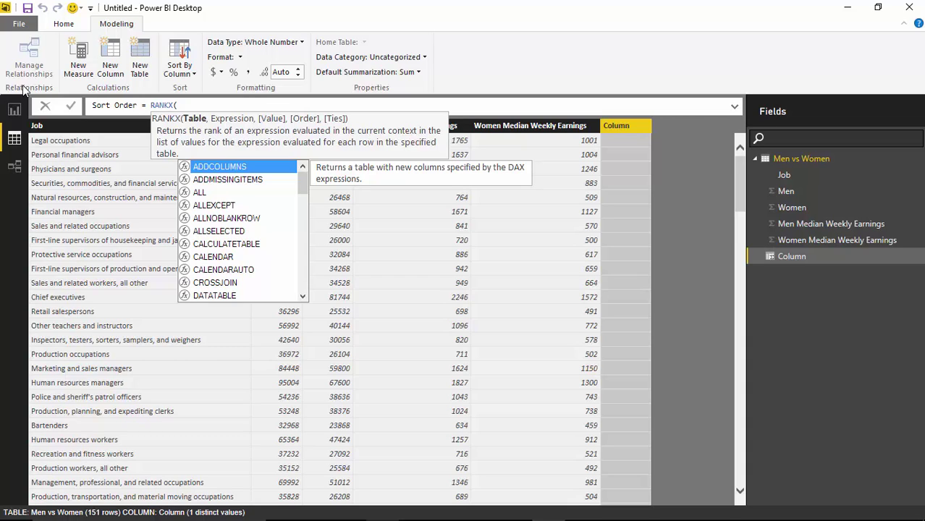
pyautogui.write("'Men")
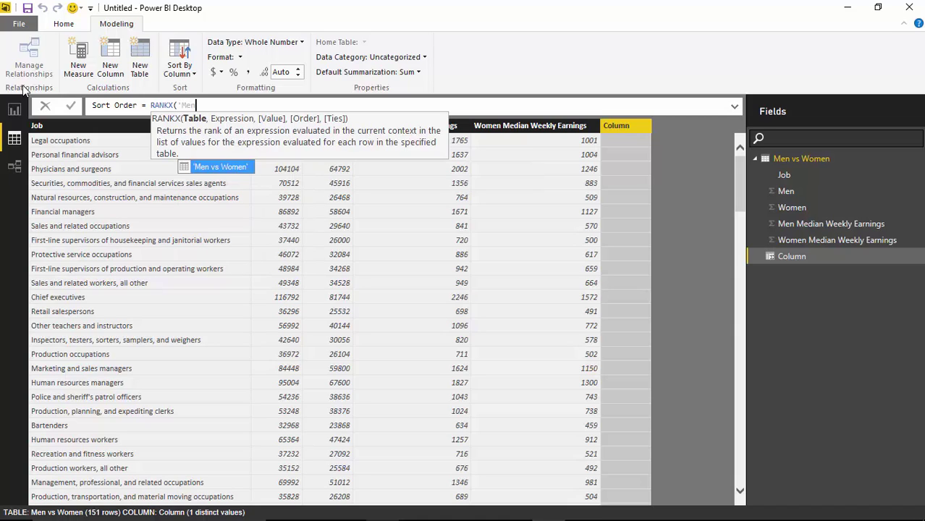
pyautogui.press('Tab')
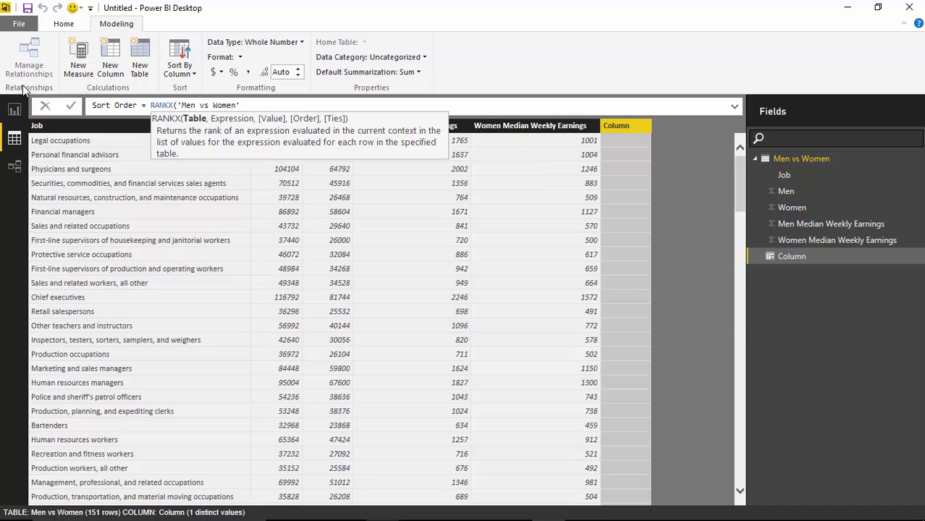
pyautogui.write(',')
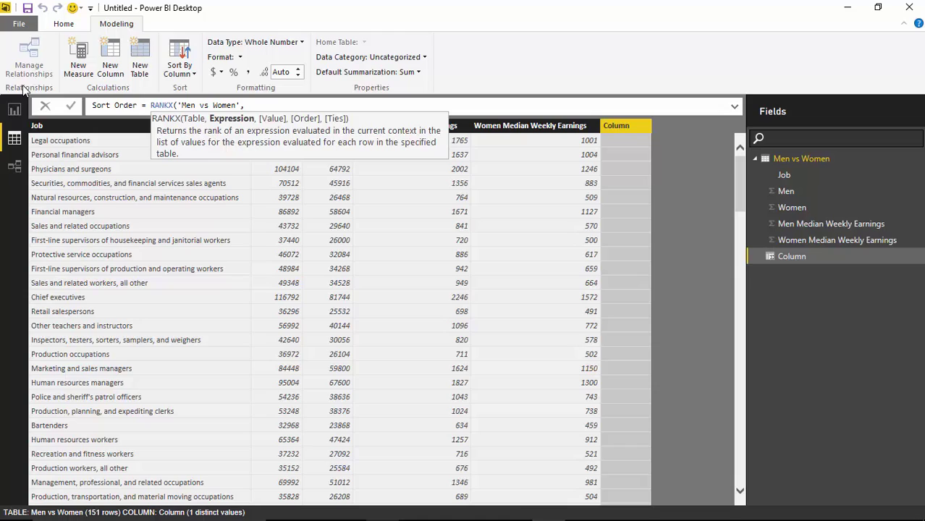
pyautogui.write(' [M')
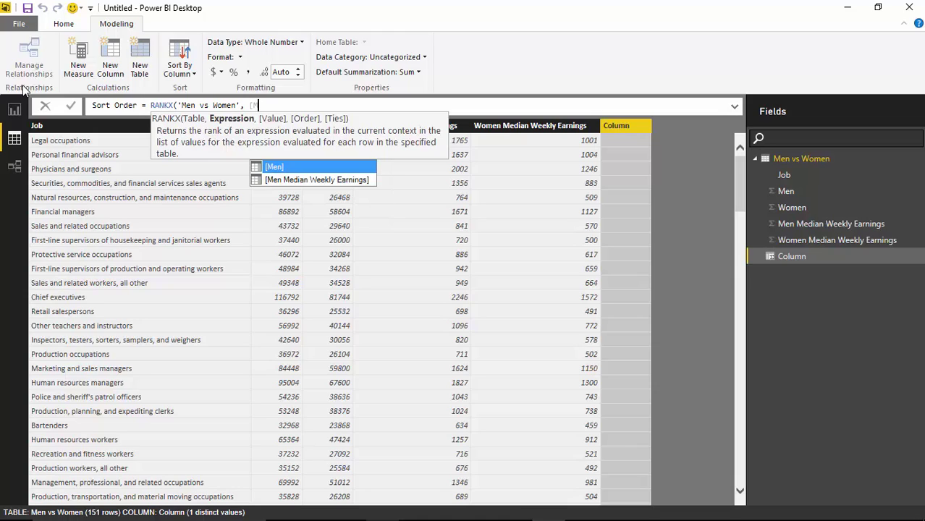
pyautogui.press('Tab')
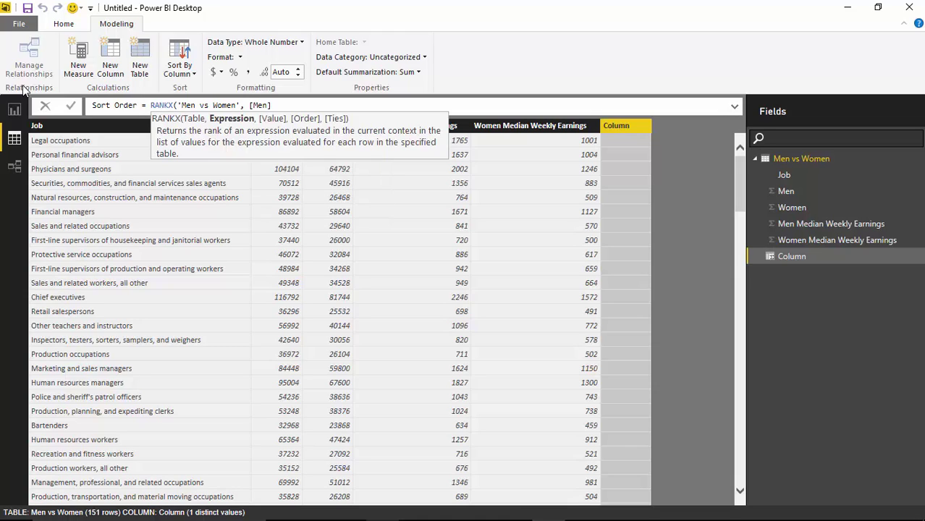
pyautogui.write(')')
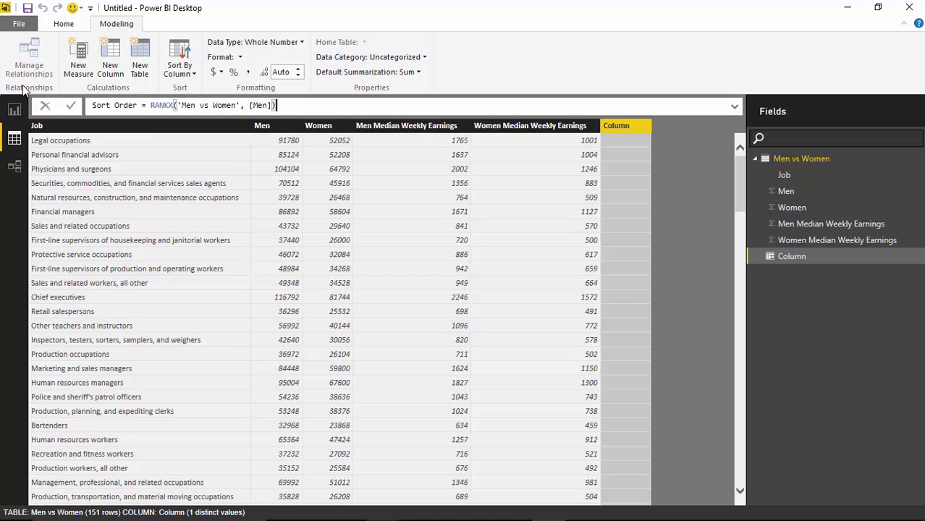
pyautogui.press('Return')
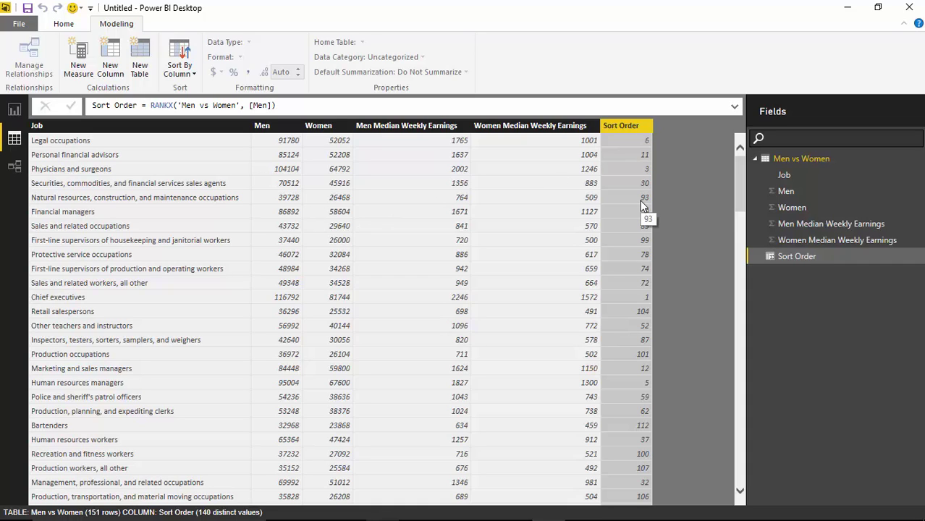
pyautogui.click(321, 112)
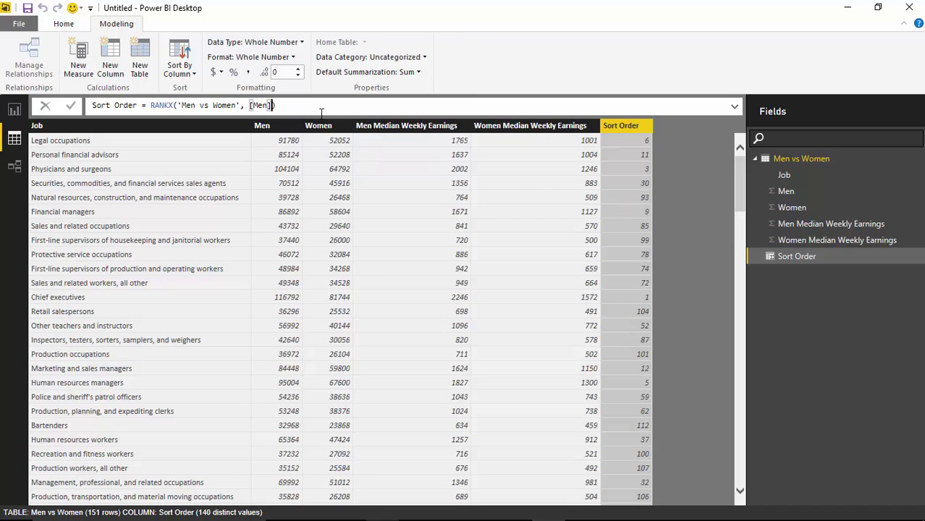
pyautogui.write(',')
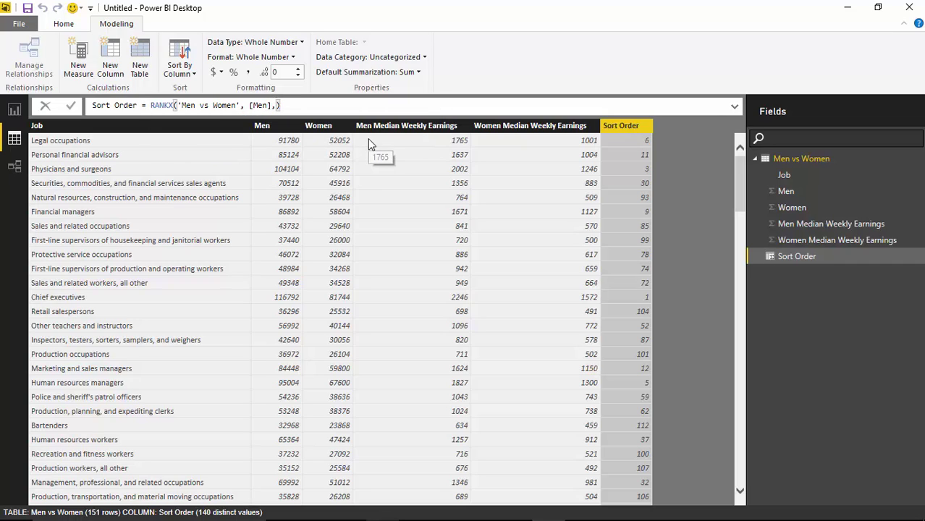
pyautogui.press('BackSpace')
pyautogui.click(371, 107)
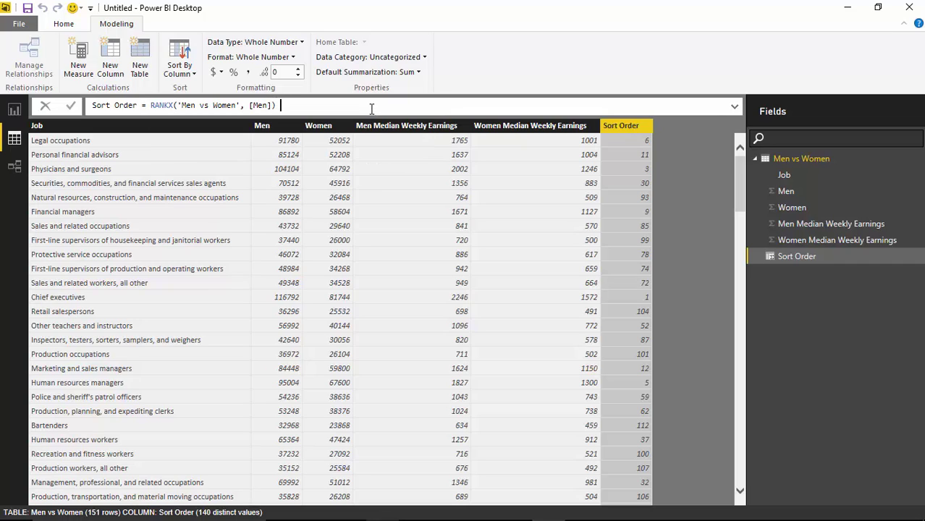
pyautogui.click(666, 235)
# Return to the report page and sort the Job field by the Sort Order column.
pyautogui.click(16, 114)
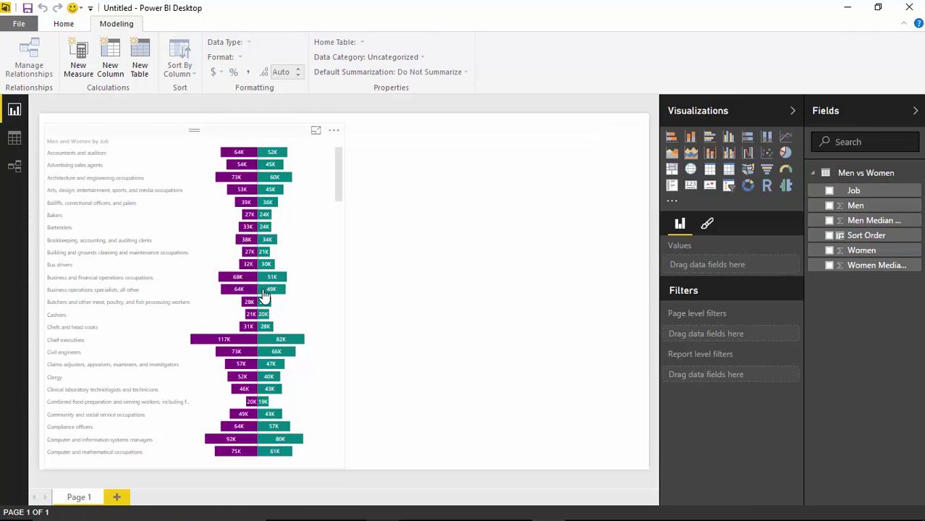
pyautogui.moveTo(263, 295)
pyautogui.click(872, 194)
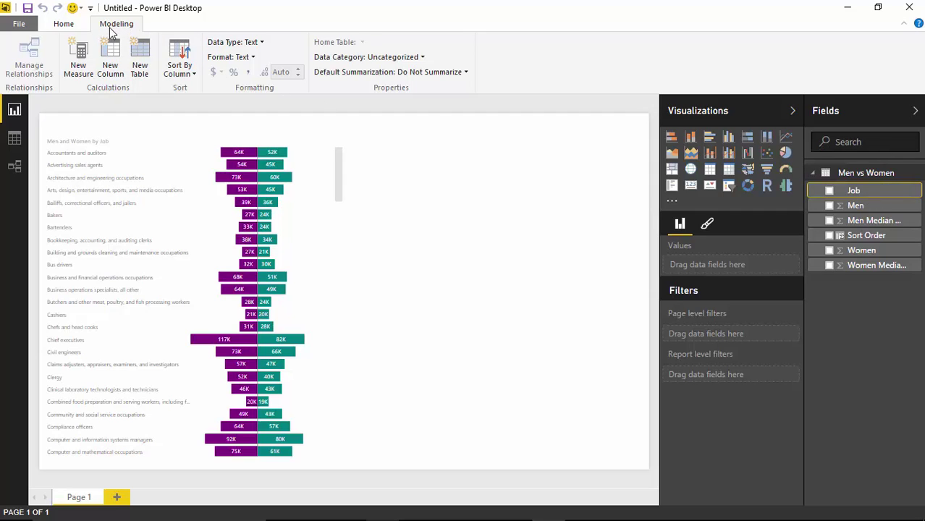
pyautogui.click(175, 79)
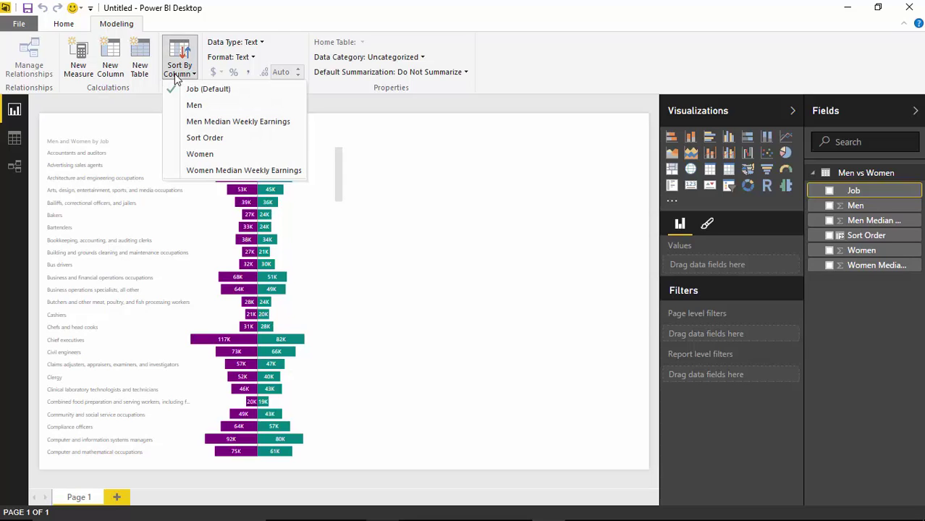
pyautogui.click(233, 138)
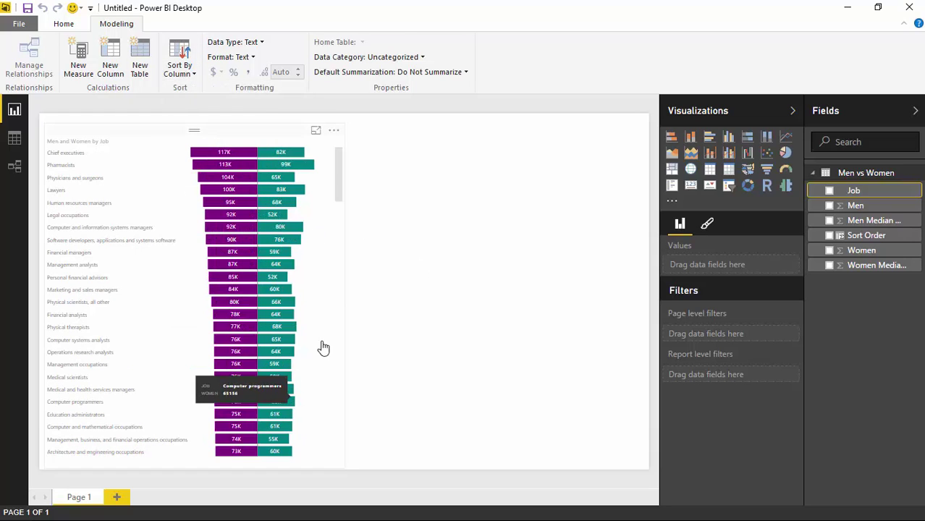
# Inspect the sorted Tornado chart and its extra options, and deselect the chart.
pyautogui.click(339, 238)
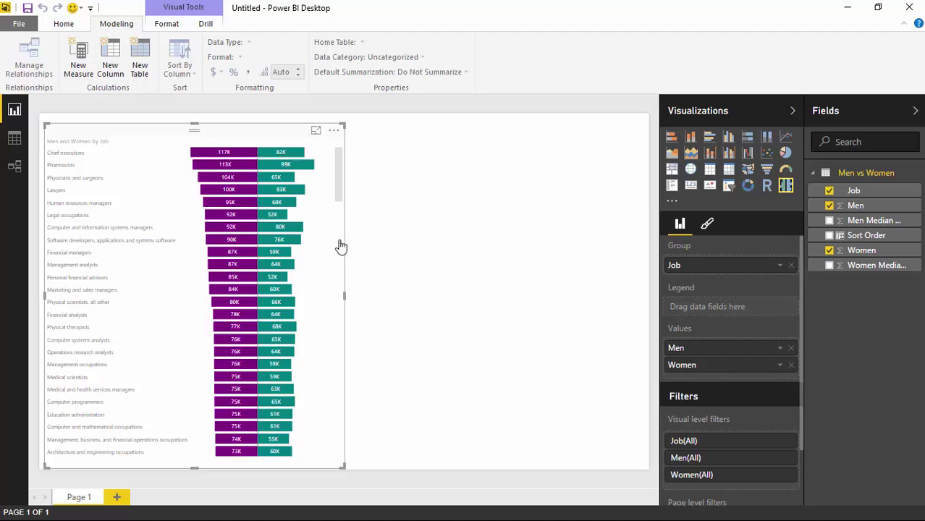
pyautogui.moveTo(336, 174); pyautogui.dragTo(336, 134)
pyautogui.click(334, 130)
pyautogui.click(383, 202)
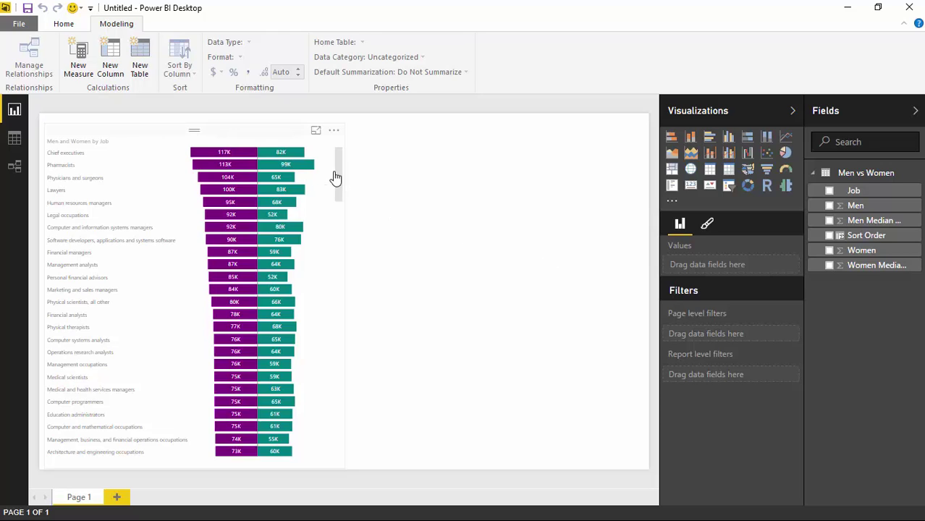
# Turn the Tornado chart's Group labels off and back on, and view their color choices.
pyautogui.click(707, 224)
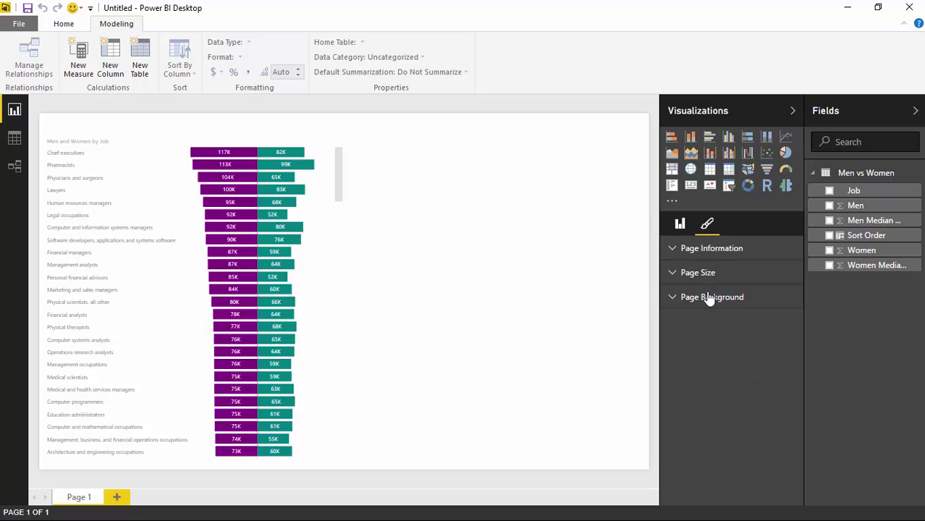
pyautogui.click(332, 259)
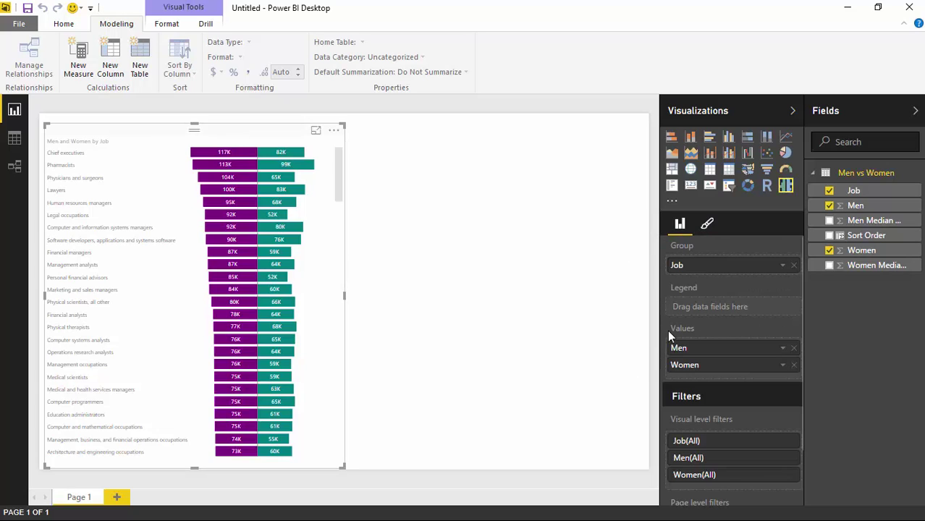
pyautogui.click(707, 224)
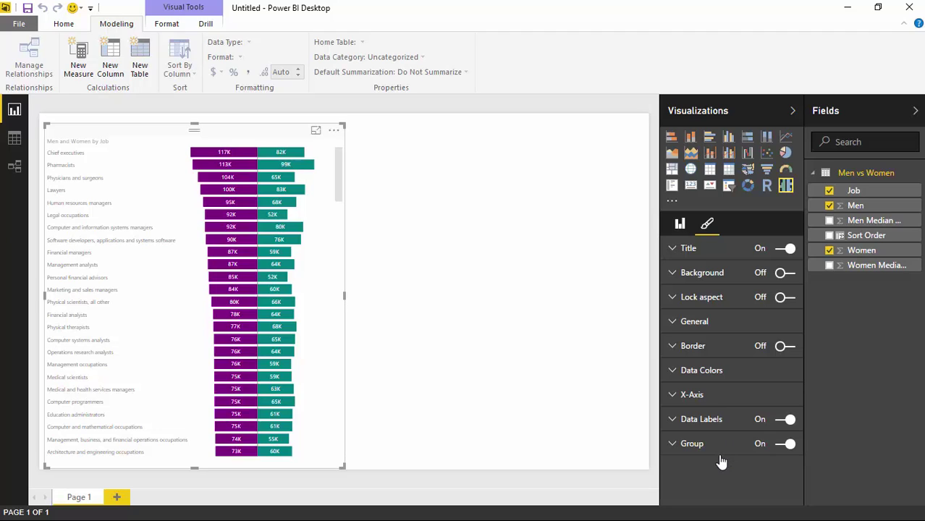
pyautogui.click(672, 446)
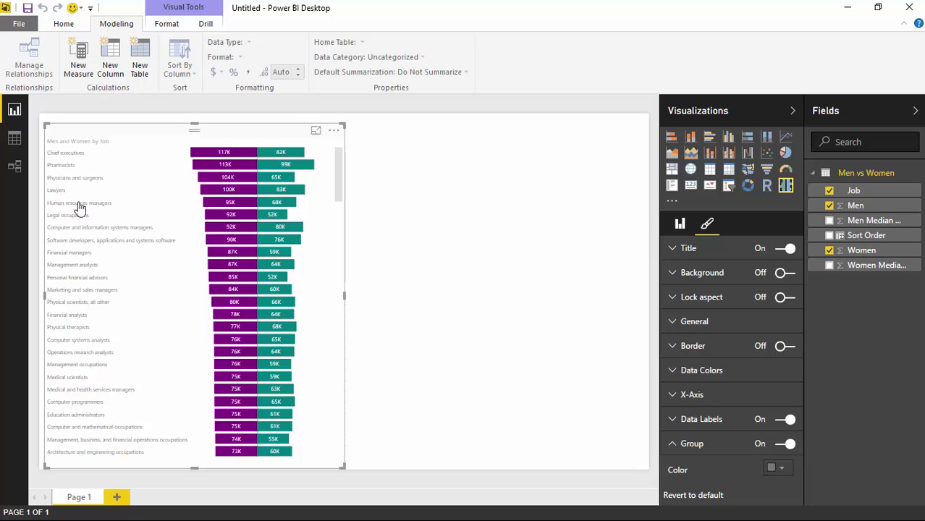
pyautogui.click(788, 445)
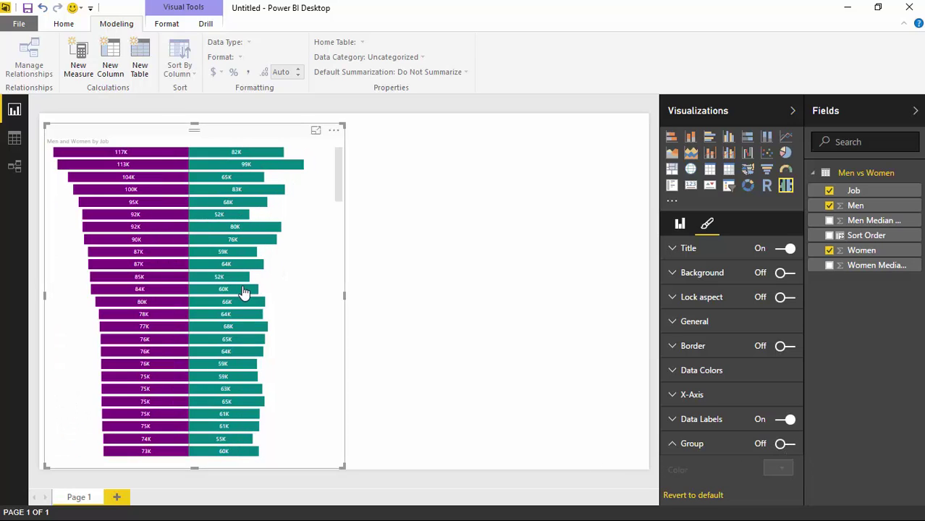
pyautogui.moveTo(174, 154)
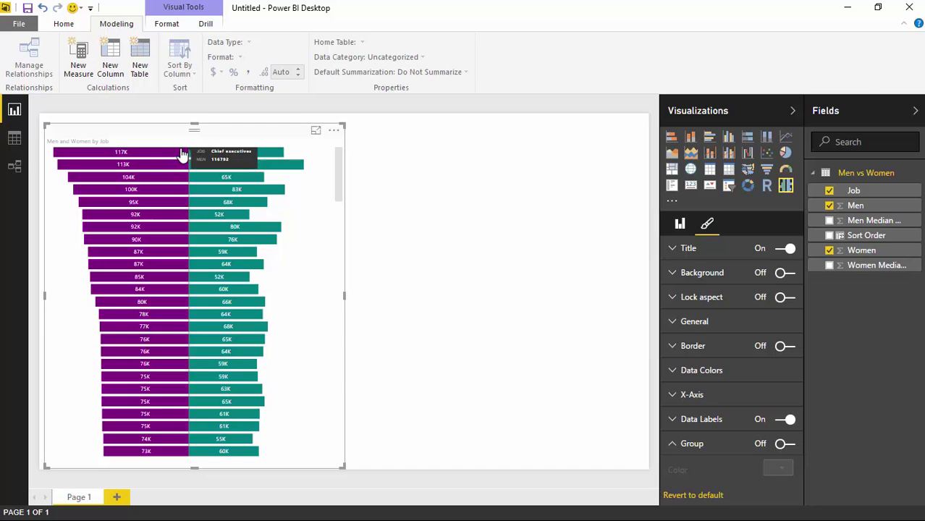
pyautogui.click(782, 445)
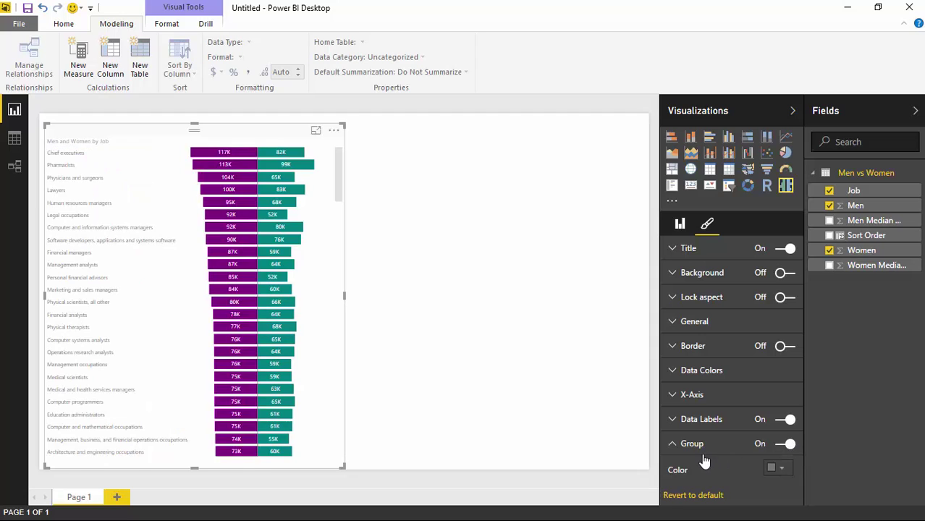
pyautogui.click(781, 468)
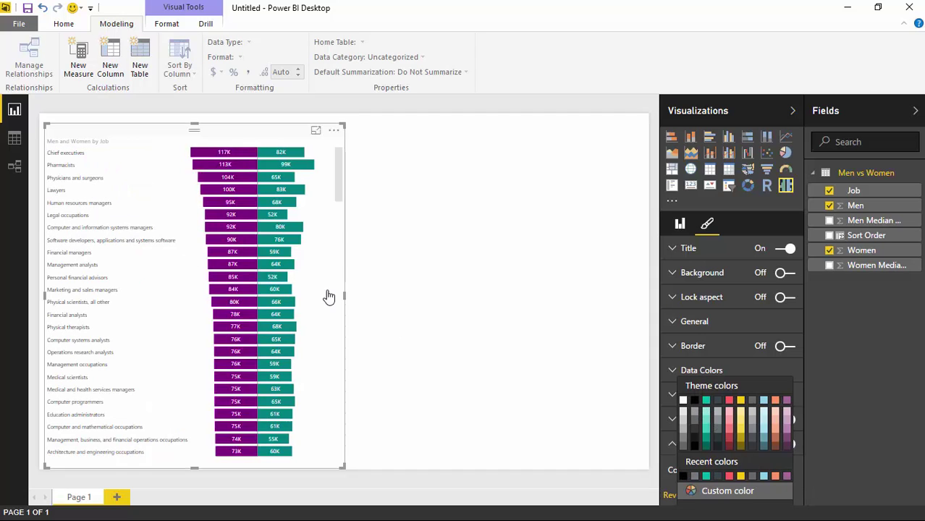
pyautogui.click(391, 304)
# Turn off the Tornado chart's data labels.
pyautogui.click(174, 264)
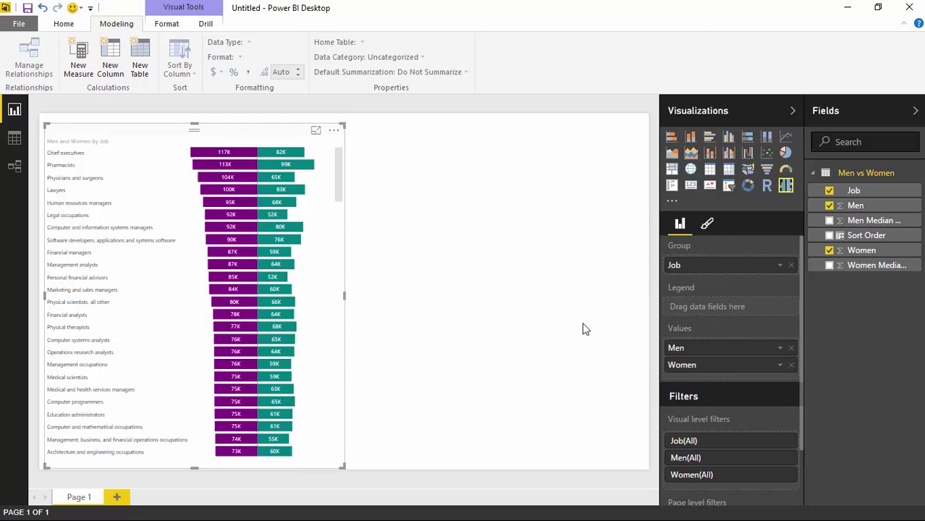
pyautogui.click(707, 225)
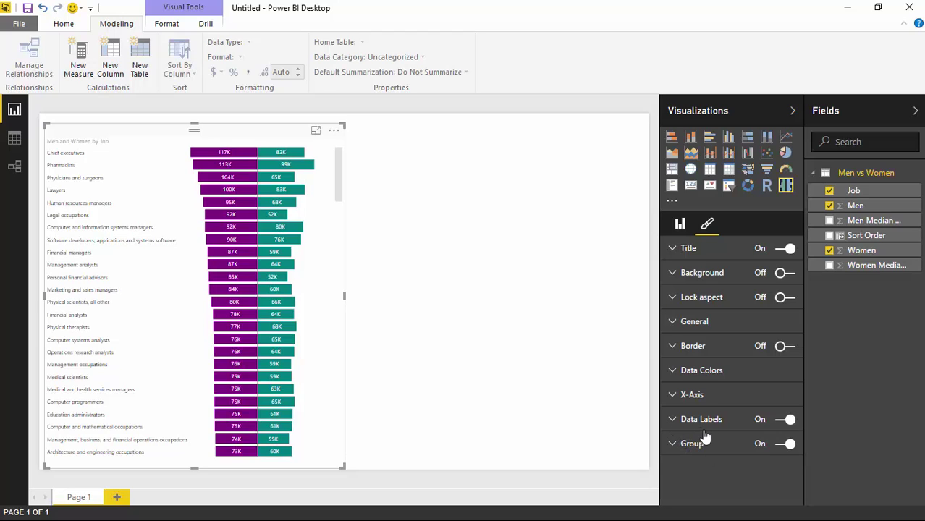
pyautogui.click(785, 420)
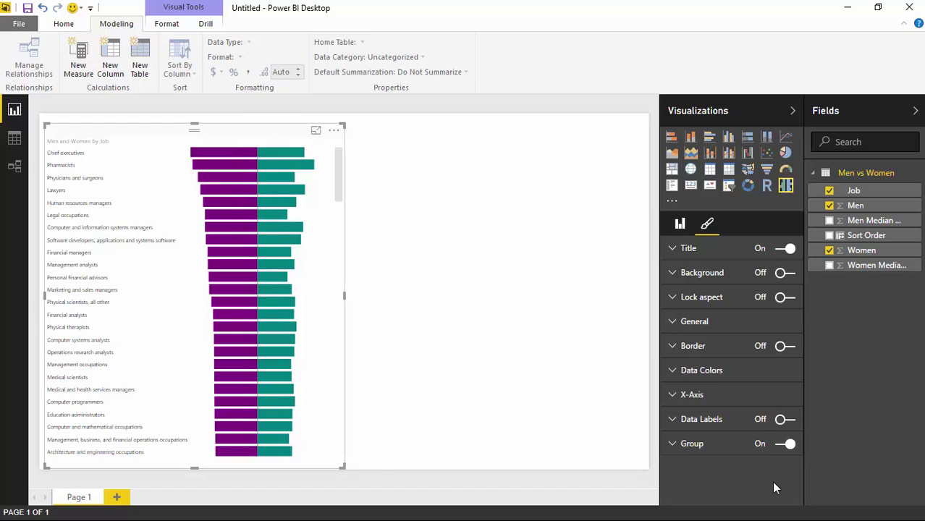
# Turn the Tornado chart's data labels back on and set their text size to 12 pt.
pyautogui.click(784, 420)
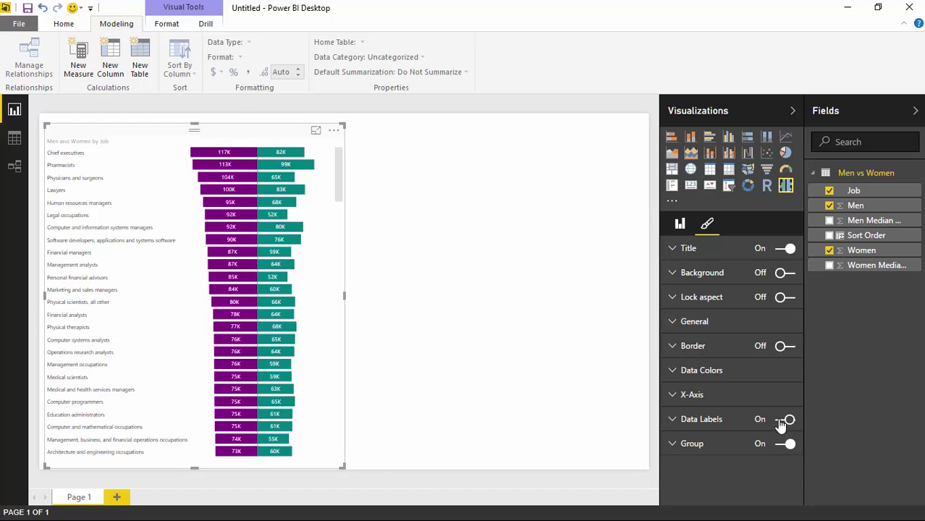
pyautogui.click(671, 420)
pyautogui.scroll(-1, 703, 423)
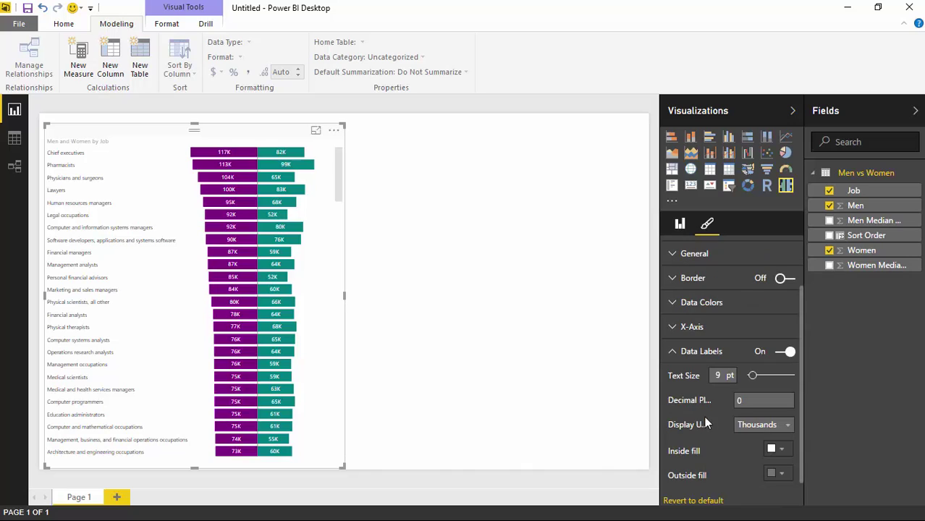
pyautogui.moveTo(752, 382); pyautogui.dragTo(758, 381)
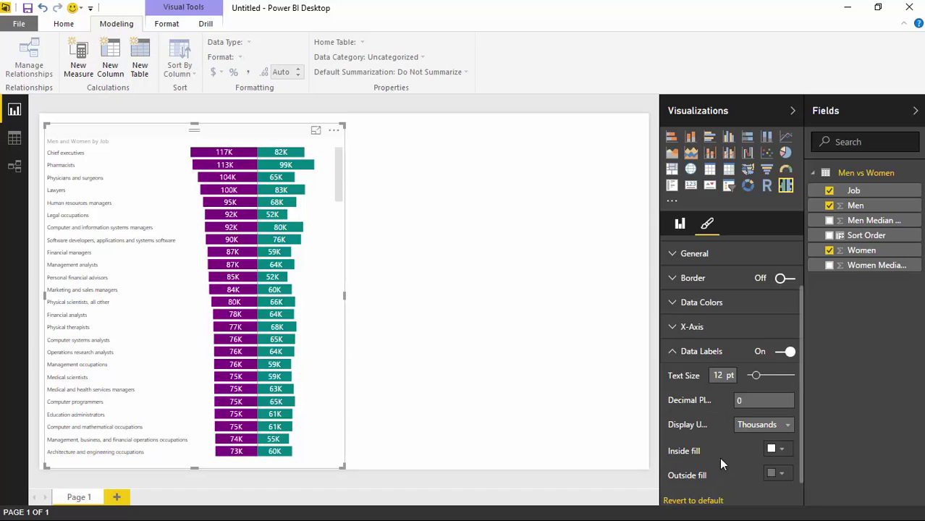
# Try black as the data labels' inside fill, set it back to white, and deselect the chart.
pyautogui.click(776, 450)
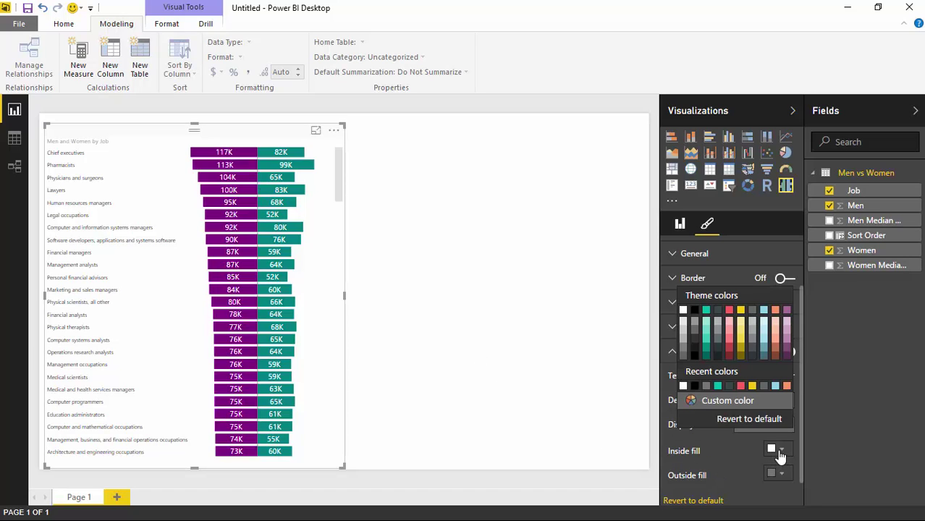
pyautogui.click(694, 311)
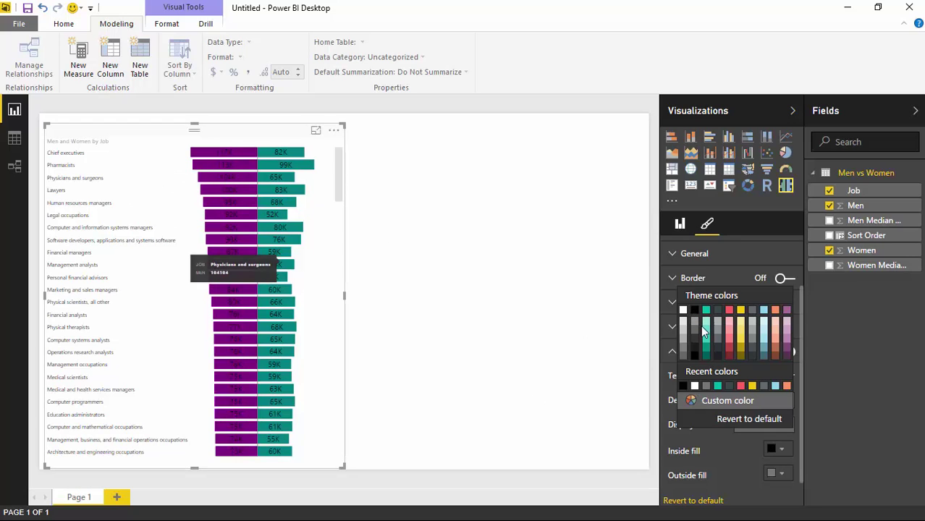
pyautogui.click(683, 310)
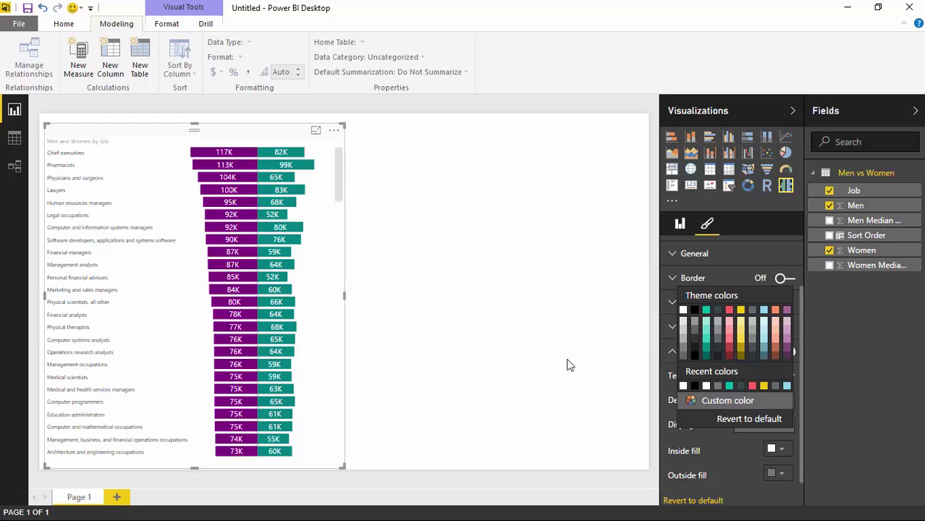
pyautogui.click(554, 403)
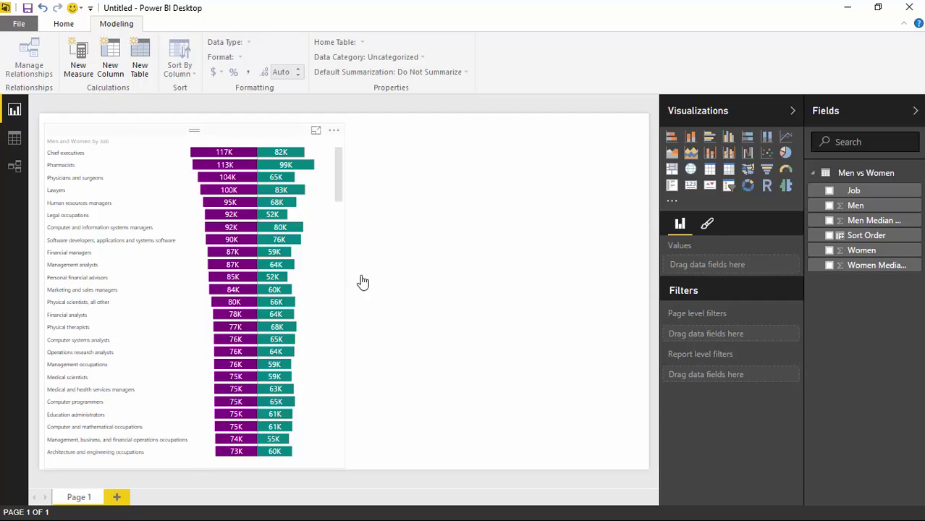
# Try an X-Axis value of 100000 for Men on the Tornado chart, and clear it again.
pyautogui.click(339, 282)
pyautogui.click(707, 224)
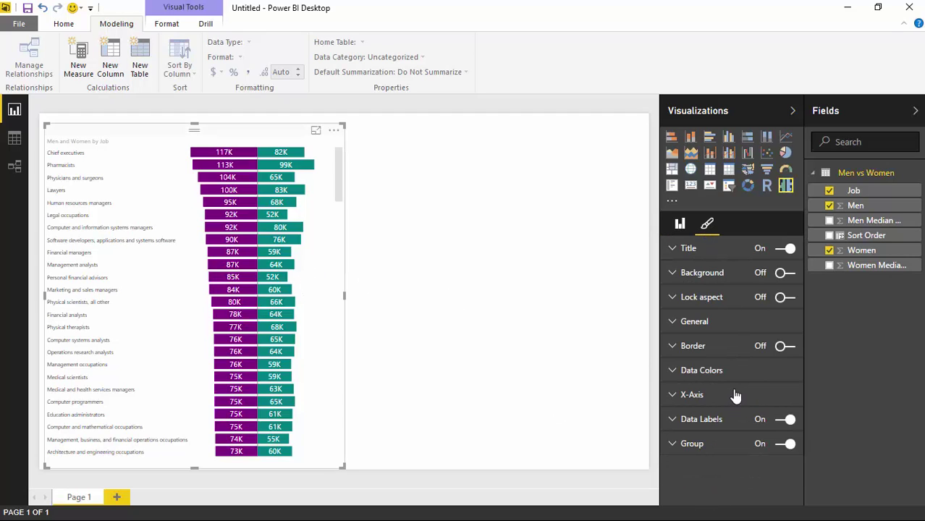
pyautogui.click(671, 396)
pyautogui.scroll(-1, 710, 412)
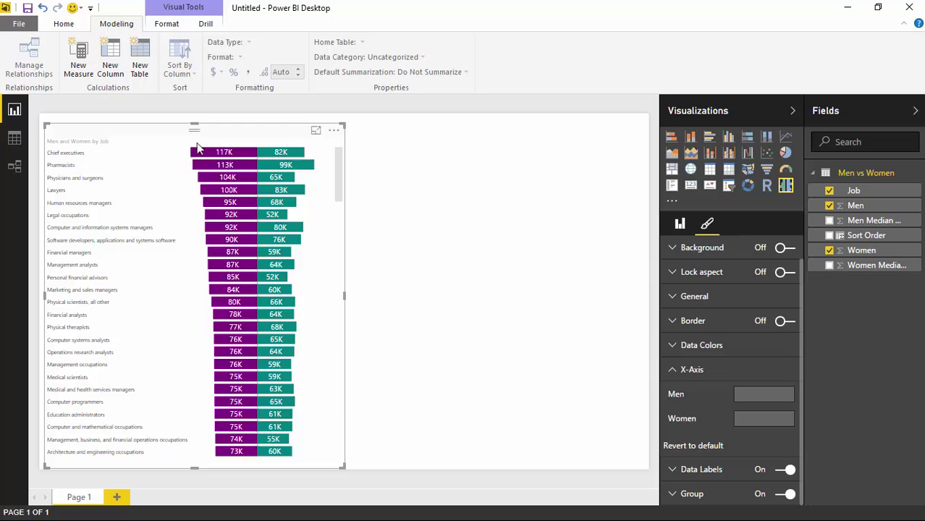
pyautogui.moveTo(210, 157)
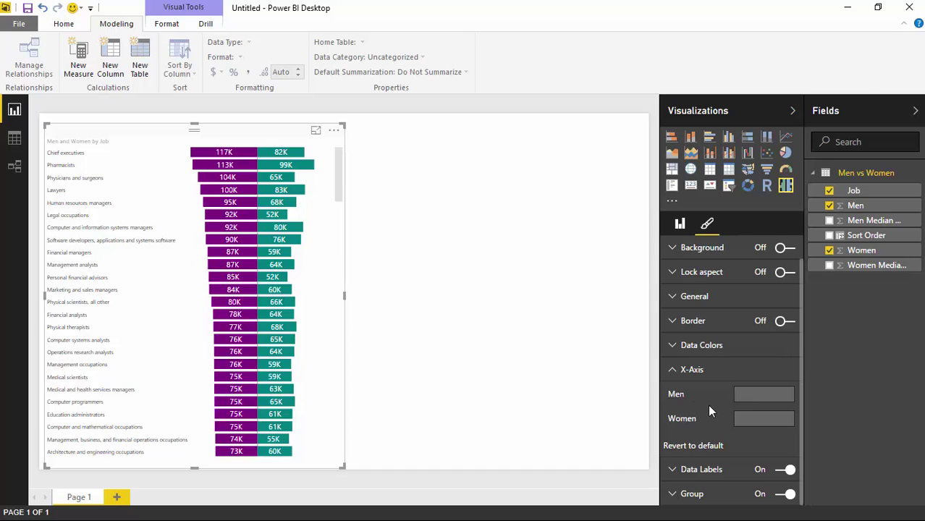
pyautogui.write('100000')
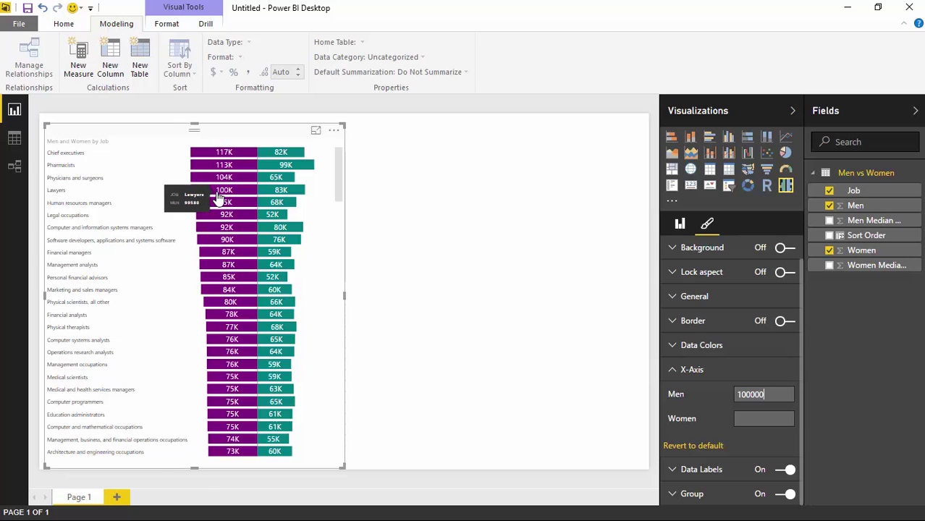
pyautogui.moveTo(231, 199)
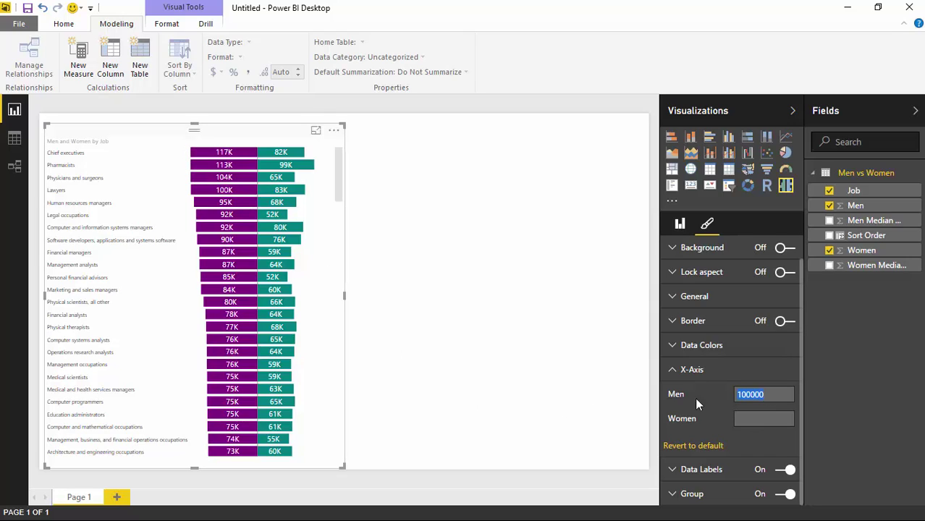
pyautogui.press('BackSpace')
pyautogui.click(757, 420)
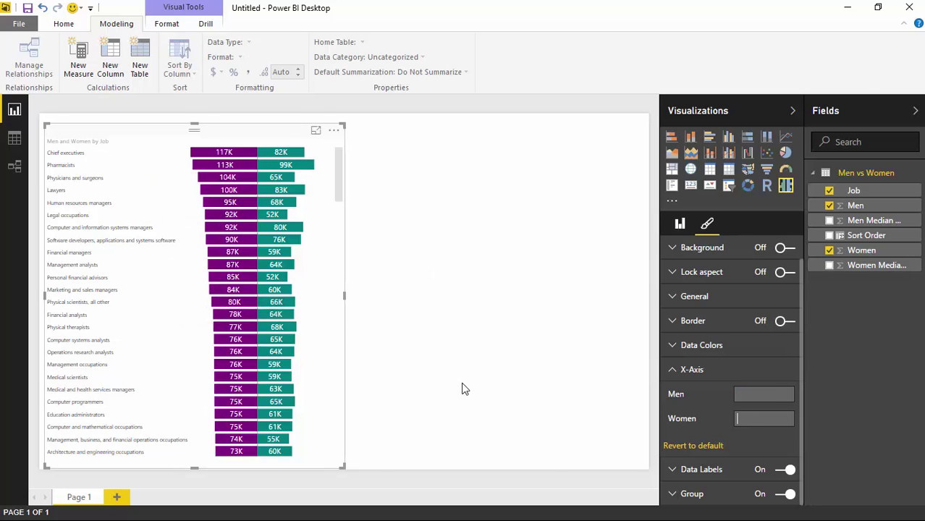
pyautogui.click(671, 370)
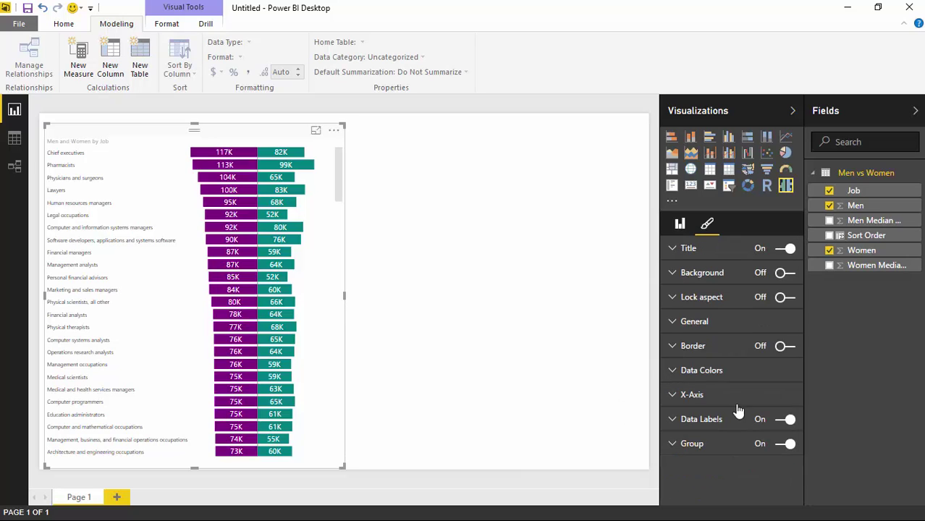
# Set the chart's data colors to dark slate blue for Men and red for Women, and deselect the chart.
pyautogui.click(672, 372)
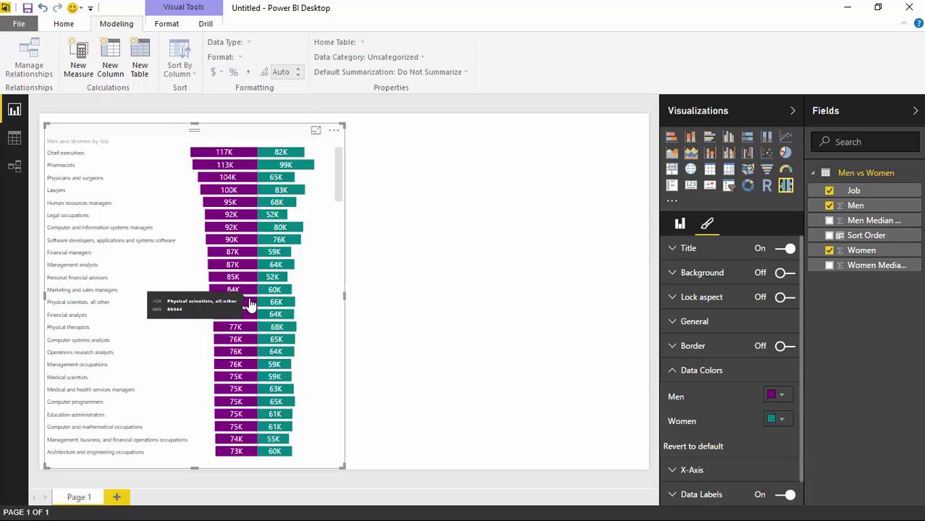
pyautogui.click(778, 395)
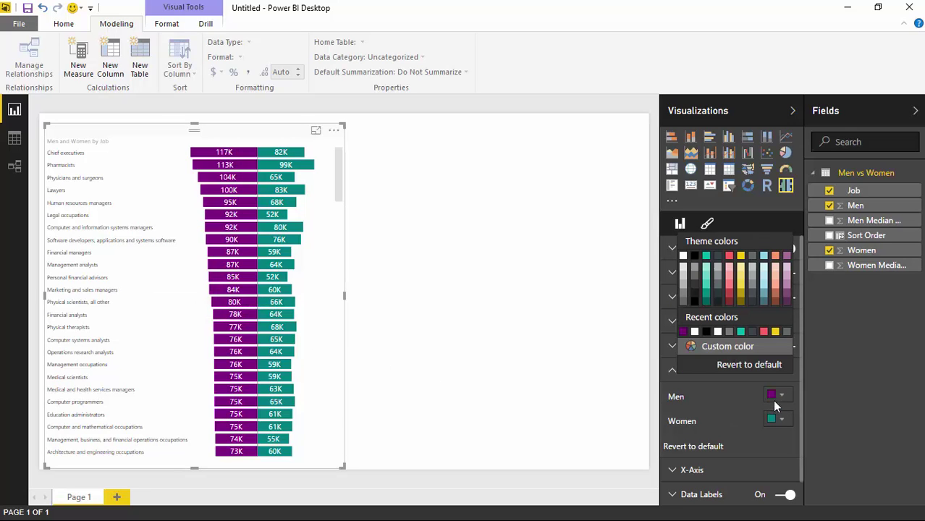
pyautogui.click(764, 301)
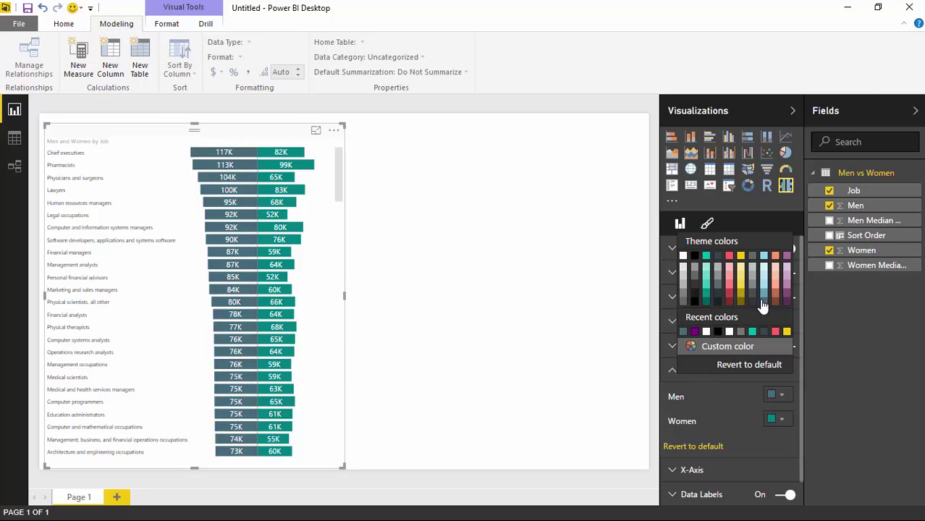
pyautogui.click(780, 421)
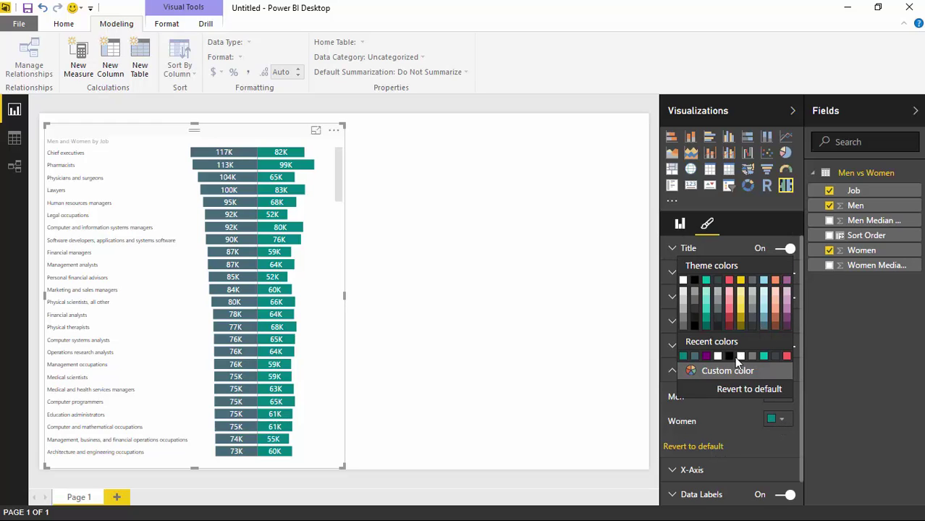
pyautogui.click(729, 280)
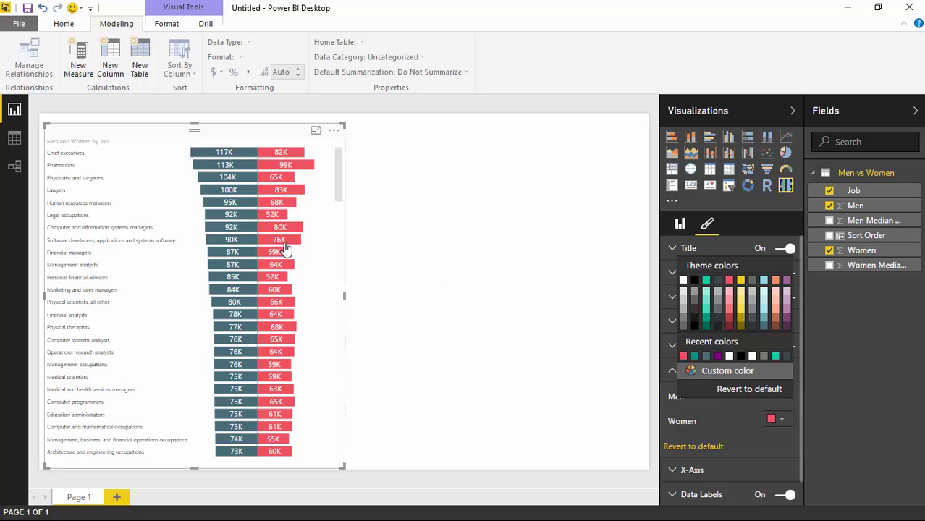
pyautogui.click(443, 274)
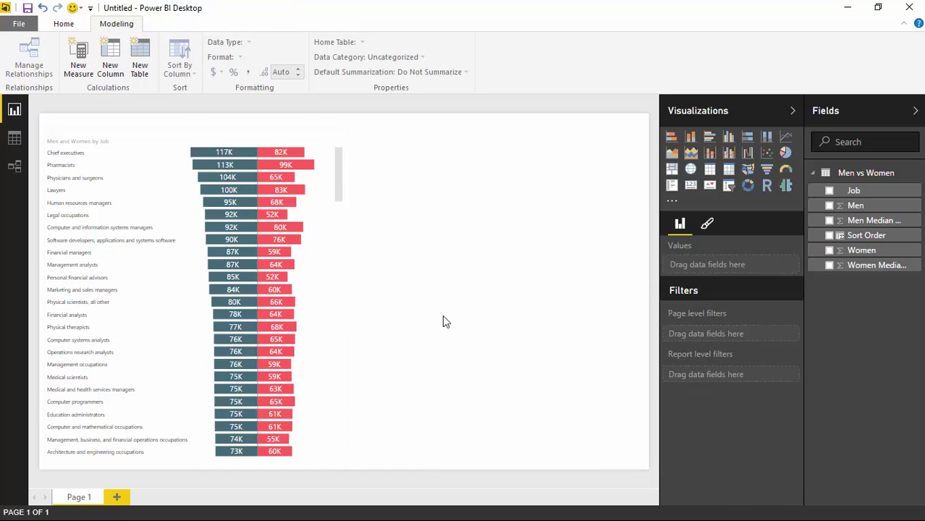
# Turn the Tornado chart's border on and back off, and view its general position and size settings.
pyautogui.click(346, 314)
pyautogui.click(707, 224)
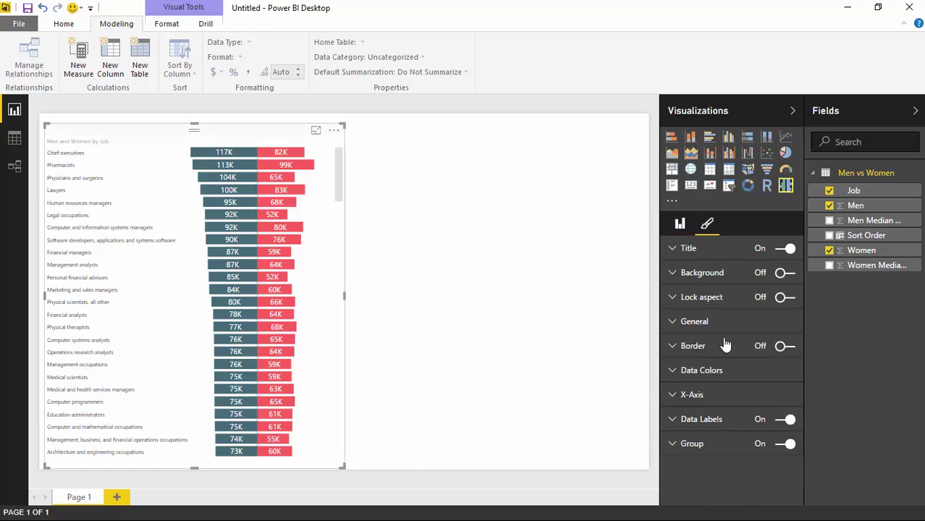
pyautogui.click(783, 347)
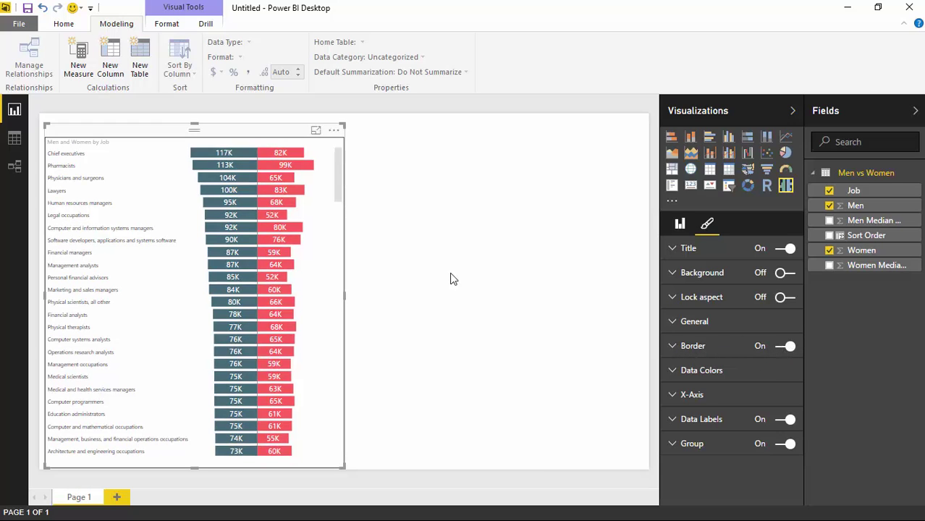
pyautogui.click(781, 347)
pyautogui.click(673, 322)
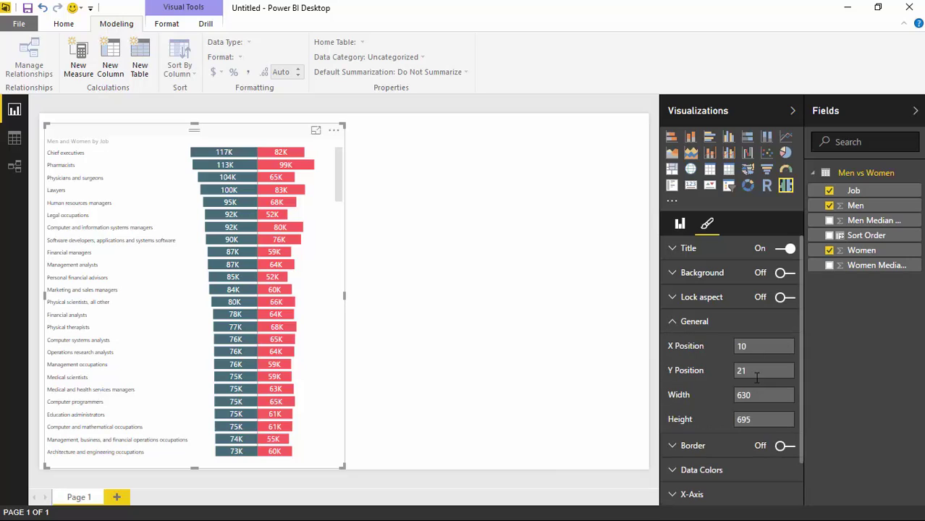
pyautogui.click(671, 321)
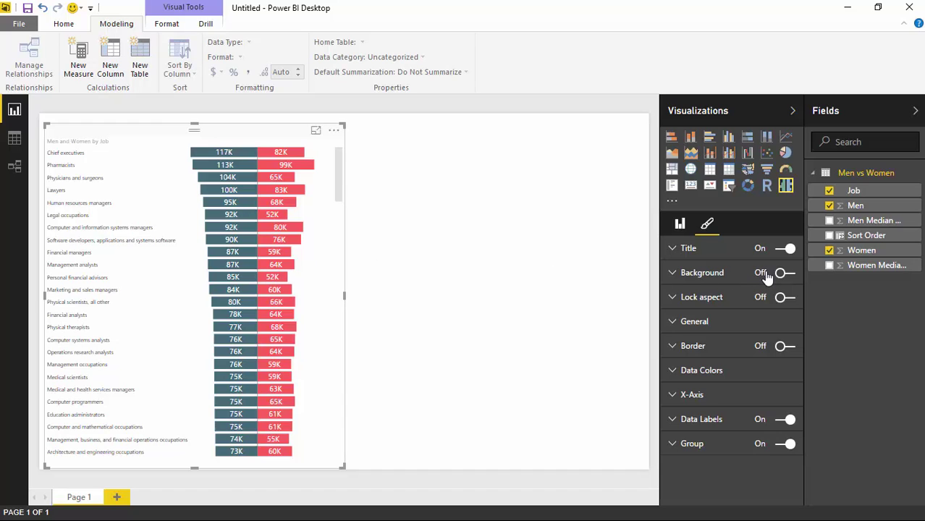
# Center the Tornado chart's title and set its text size to 11 pt.
pyautogui.click(678, 248)
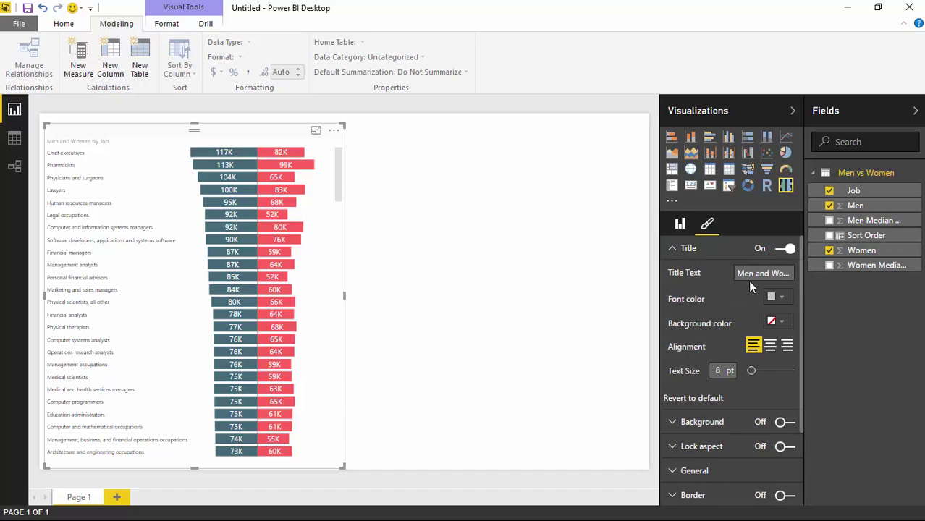
pyautogui.click(769, 348)
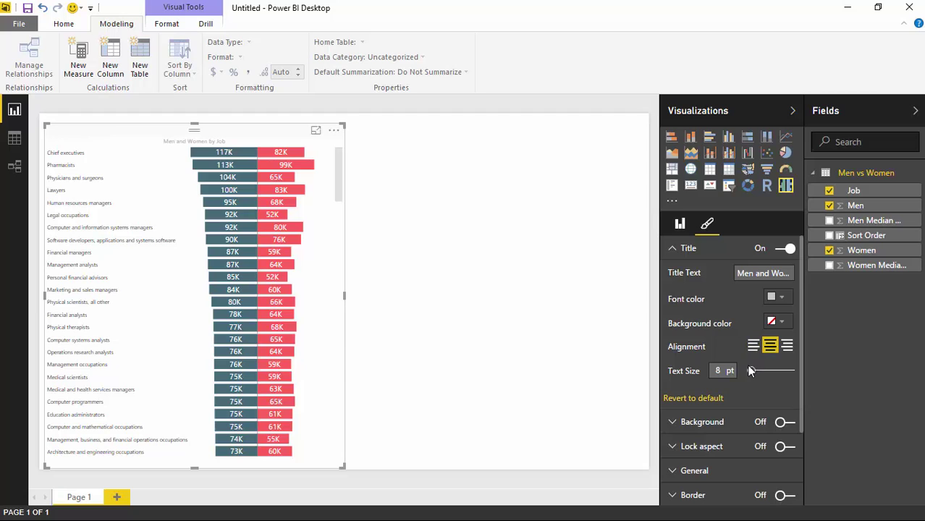
pyautogui.moveTo(751, 370); pyautogui.dragTo(767, 372)
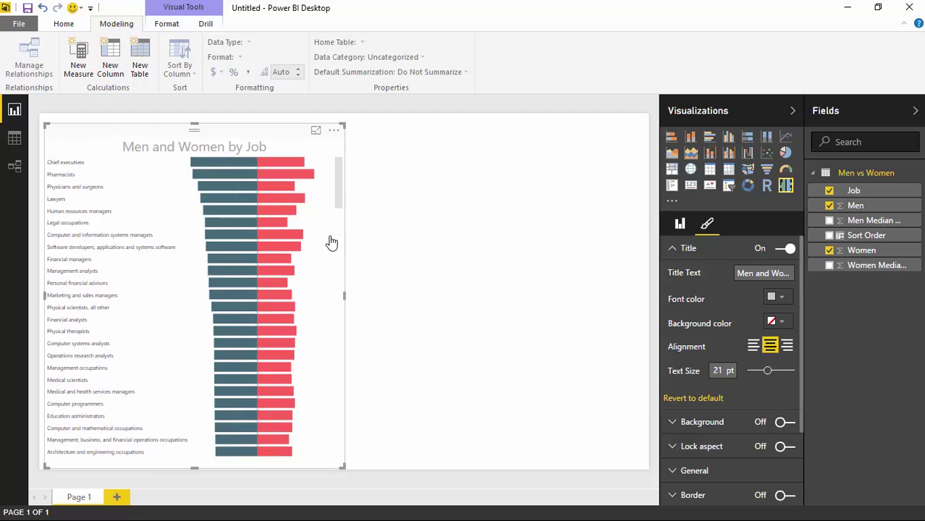
pyautogui.moveTo(768, 372); pyautogui.dragTo(756, 381)
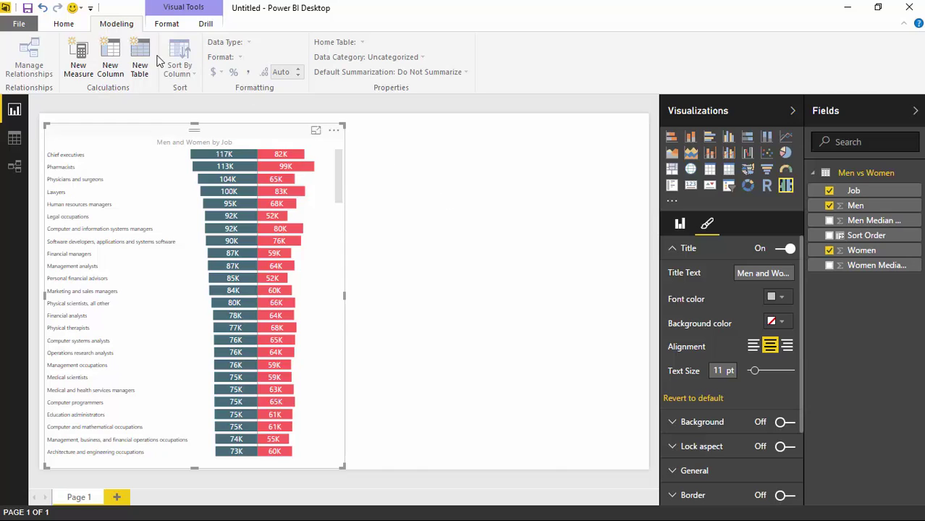
# Open the Query Editor and duplicate the Men vs Women query.
pyautogui.click(76, 24)
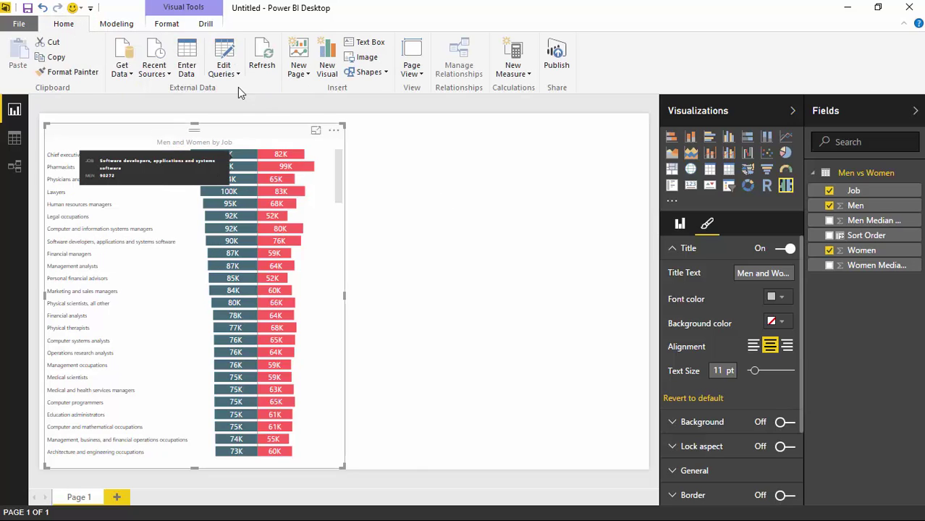
pyautogui.click(226, 46)
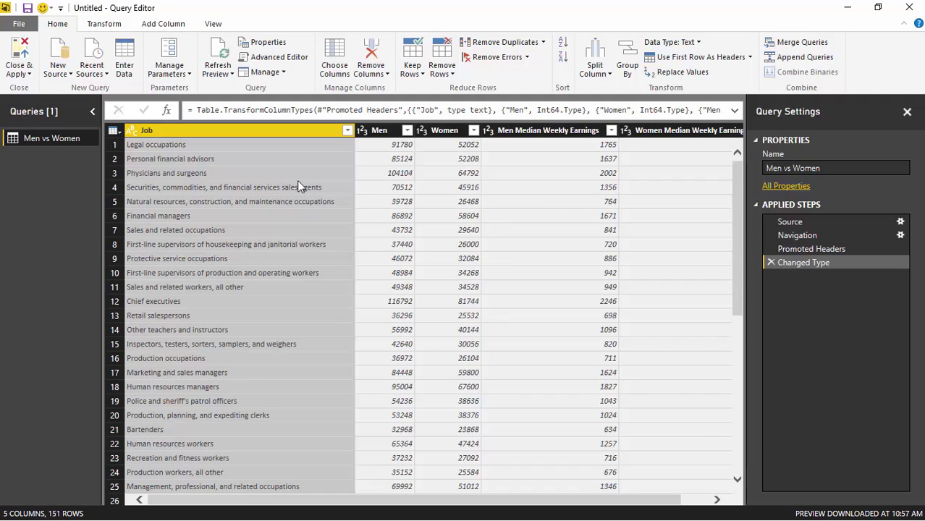
pyautogui.rightClick(65, 139)
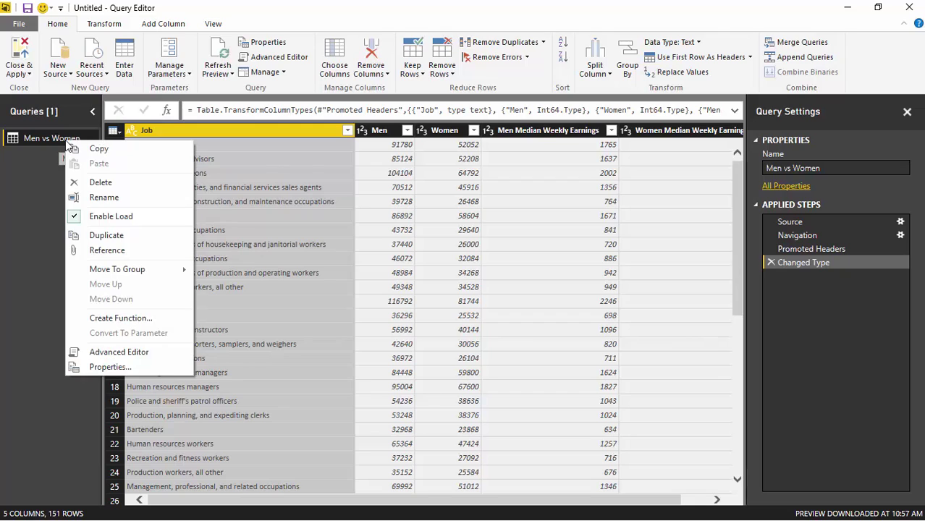
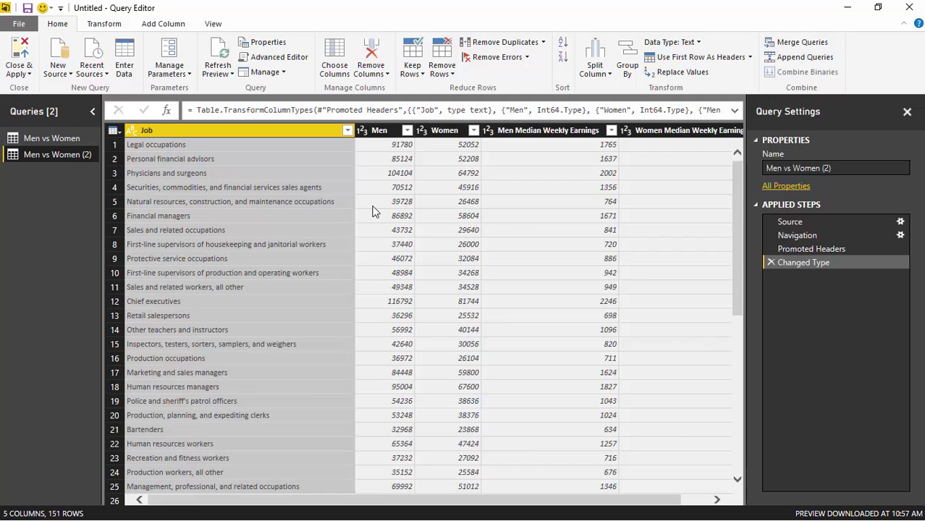
# Remove the Men Median Weekly Earnings and Women Median Weekly Earnings columns from the duplicated query.
pyautogui.click(568, 132)
pyautogui.keyDown('ctrl'); pyautogui.click(657, 131); pyautogui.keyUp('ctrl')
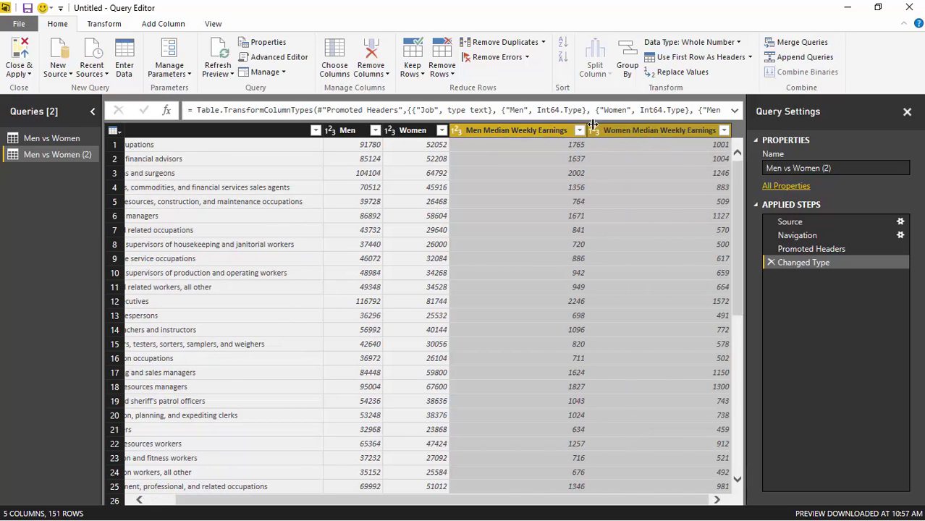
pyautogui.rightClick(622, 129)
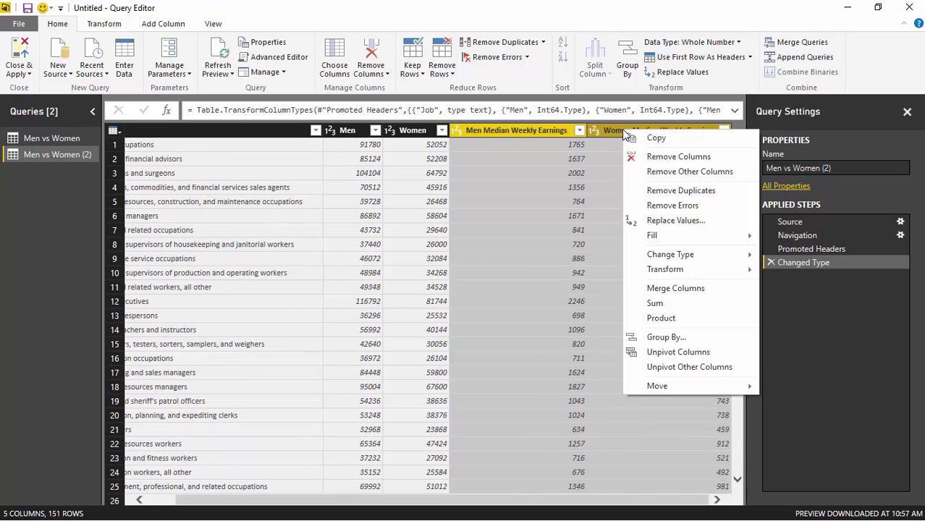
pyautogui.click(660, 157)
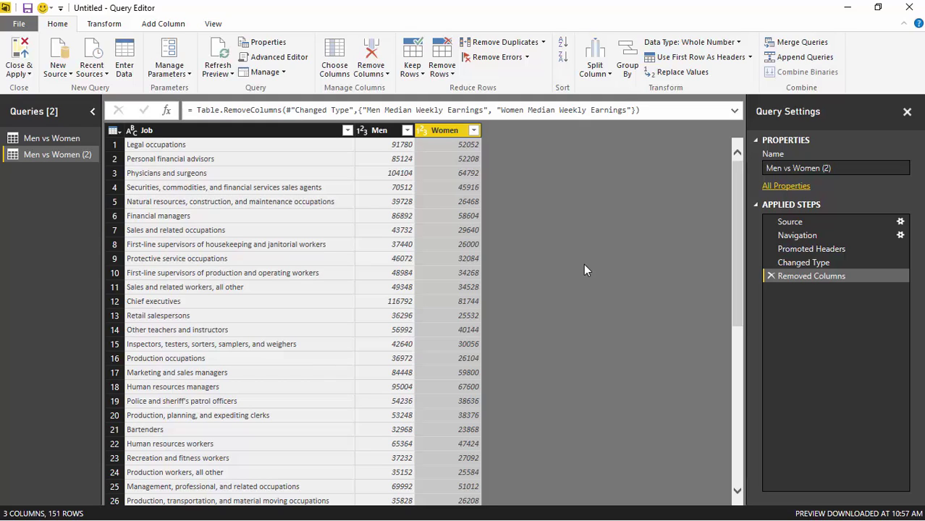
# Unpivot the Men and Women columns of the duplicated Men vs Women (2) query.
pyautogui.click(388, 133)
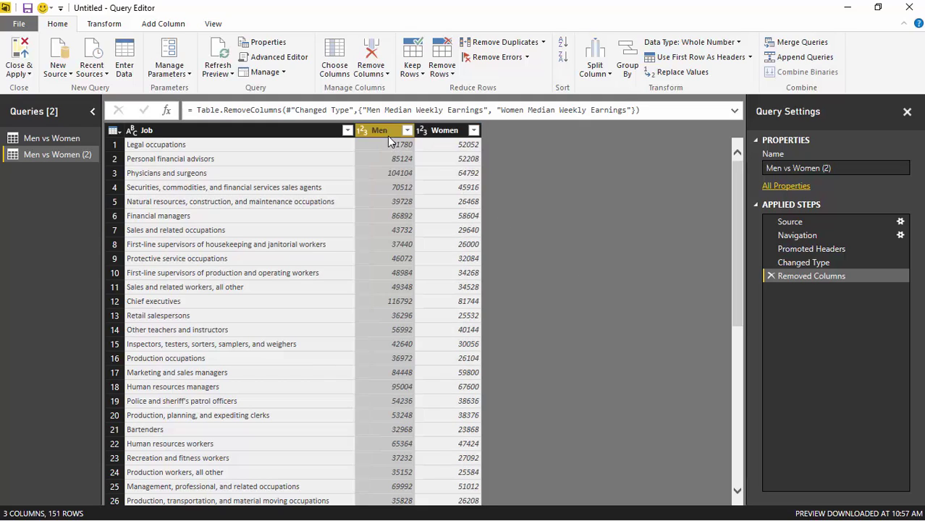
pyautogui.keyDown('ctrl'); pyautogui.click(443, 132); pyautogui.keyUp('ctrl')
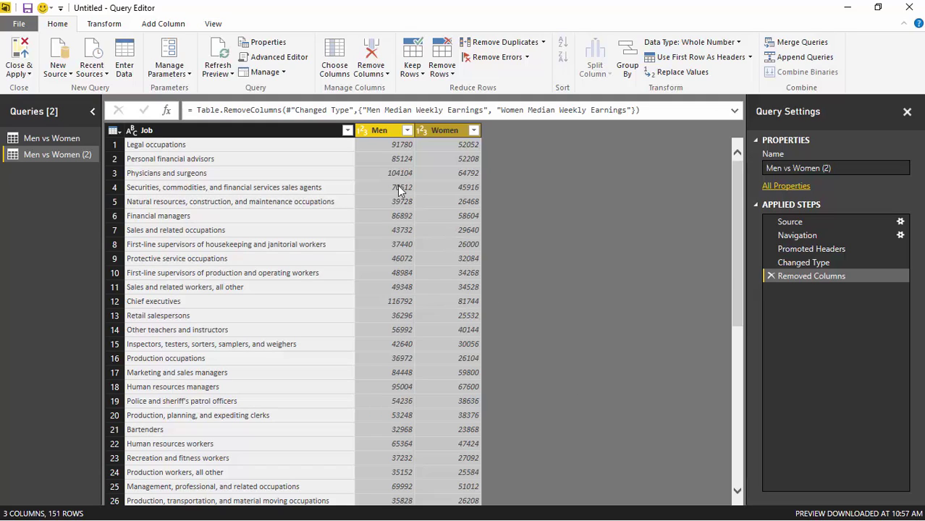
pyautogui.rightClick(383, 136)
pyautogui.click(439, 357)
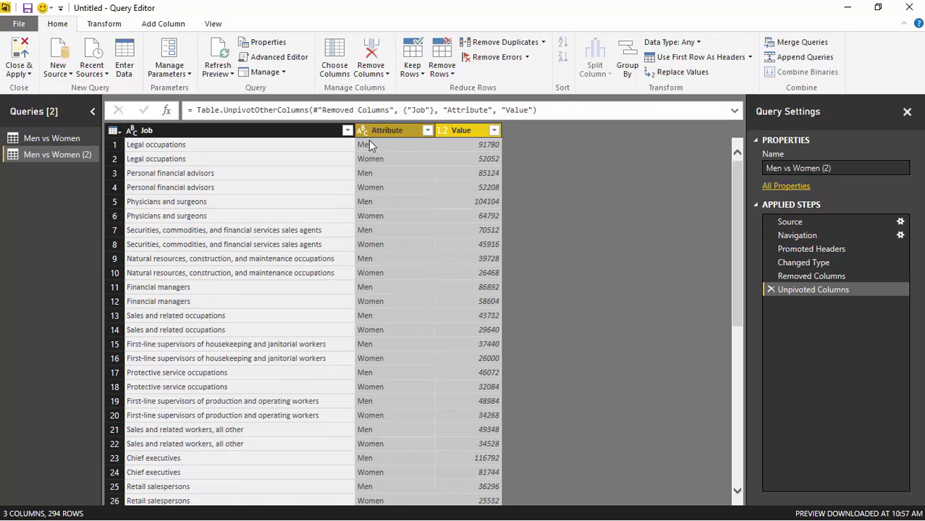
# Rename the unpivoted Attribute column to Gender and the Value column to Income.
pyautogui.doubleClick(390, 130)
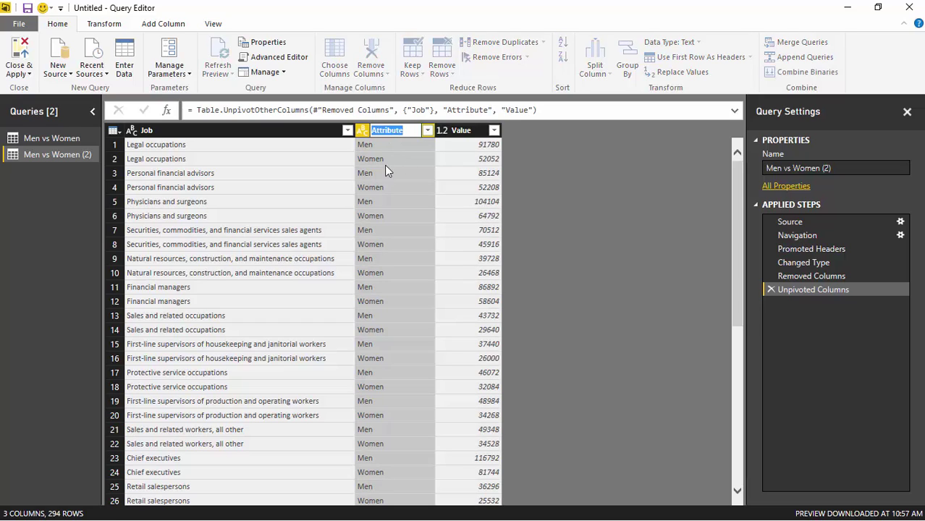
pyautogui.write('G')
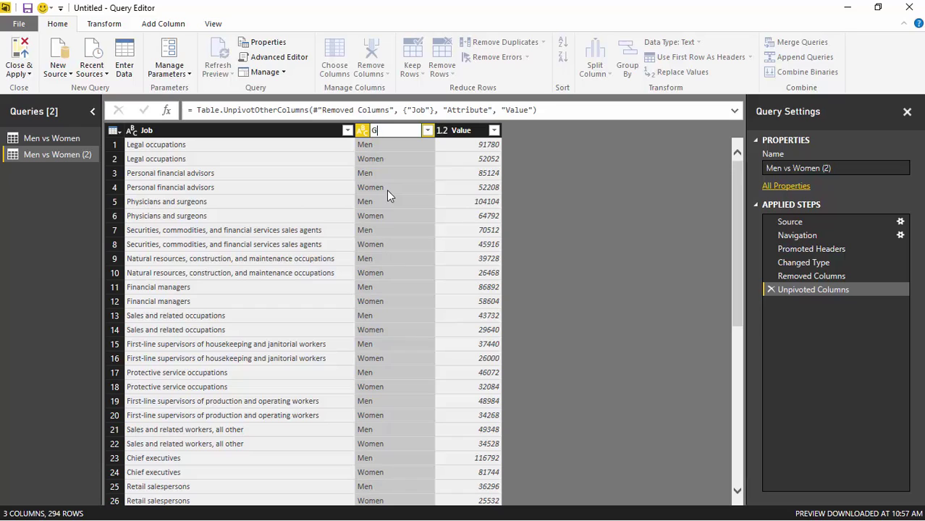
pyautogui.write('ender')
pyautogui.press('Return')
pyautogui.doubleClick(455, 130)
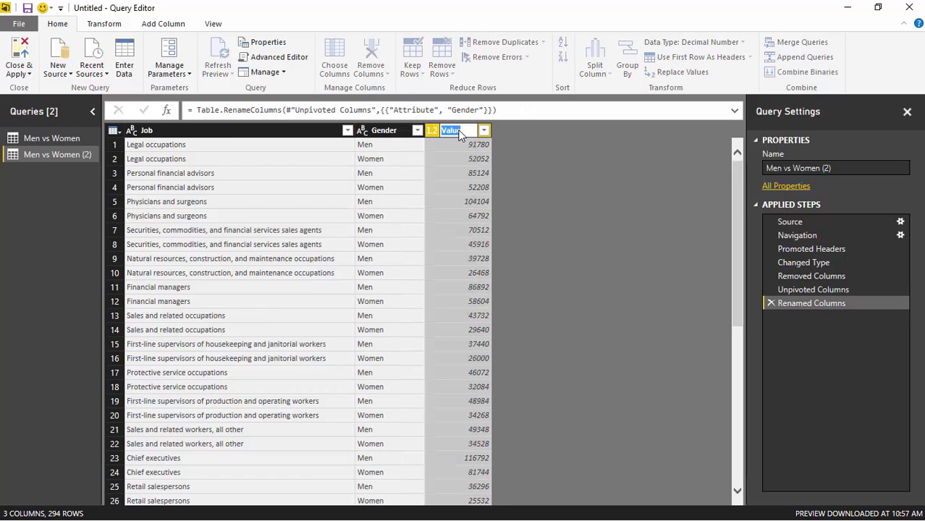
pyautogui.write('Income')
pyautogui.press('Return')
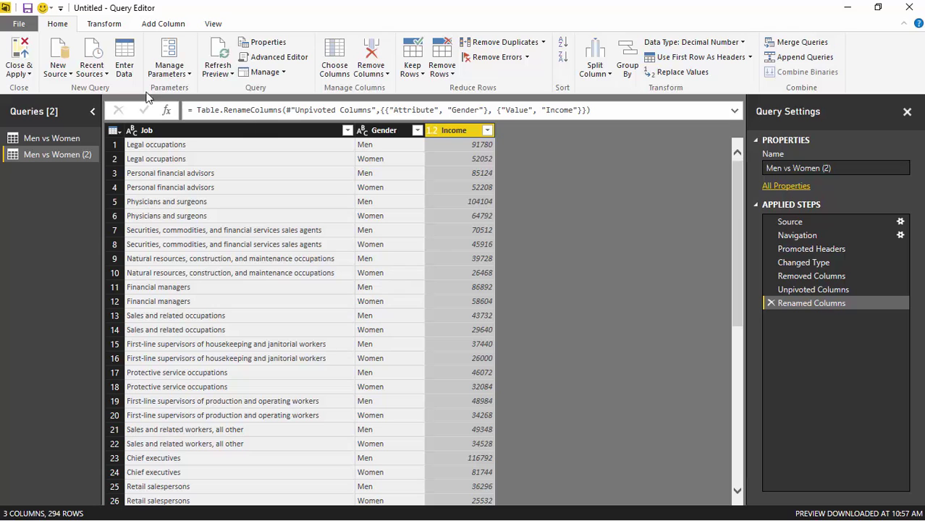
# Close the Query Editor and apply the changes, then deselect the Tornado chart and collapse the Men vs Women field list.
pyautogui.click(22, 53)
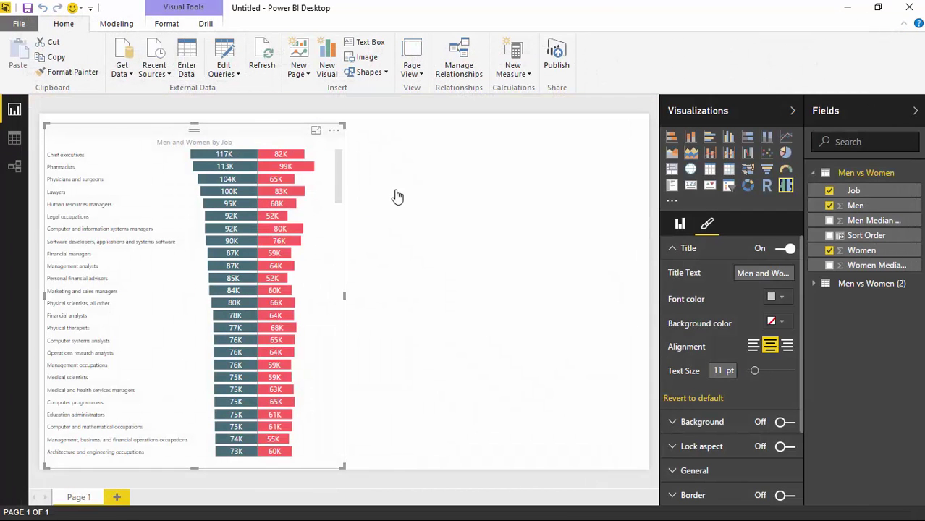
pyautogui.click(473, 199)
pyautogui.click(812, 175)
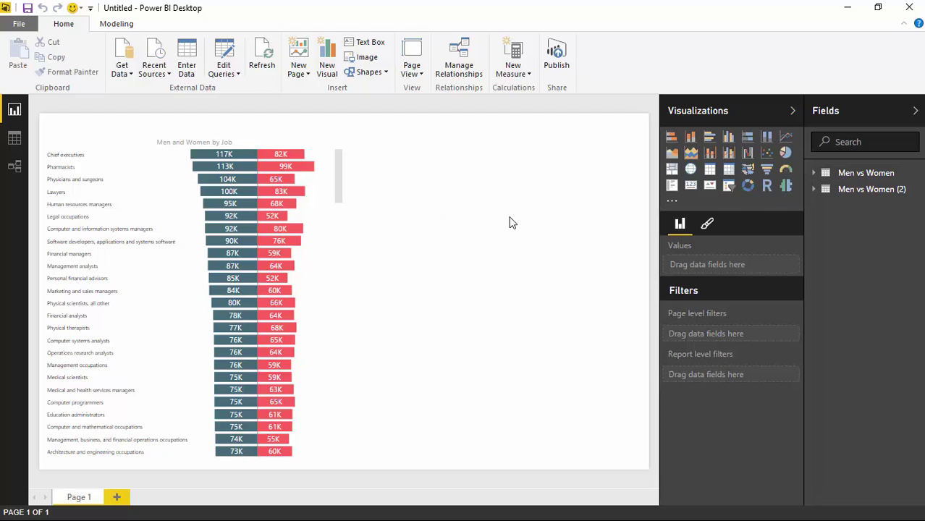
pyautogui.click(792, 185)
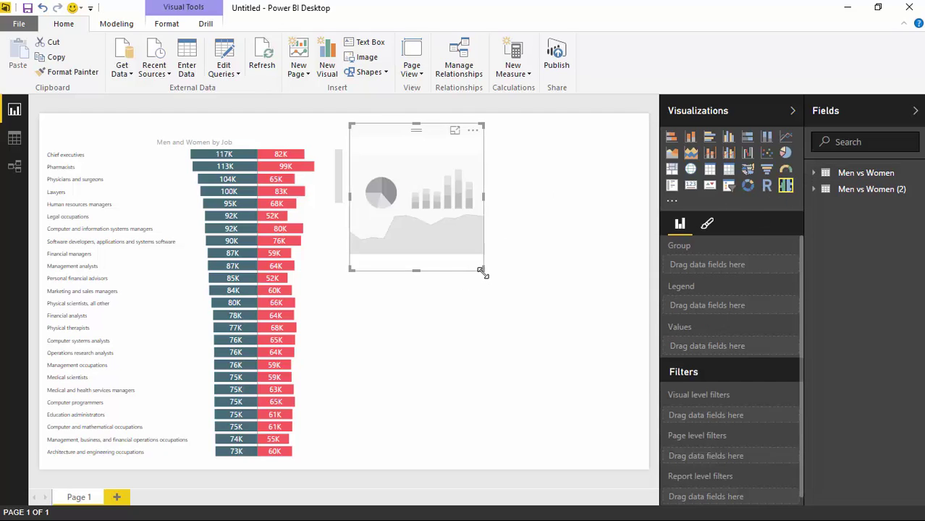
pyautogui.moveTo(483, 269); pyautogui.dragTo(648, 468)
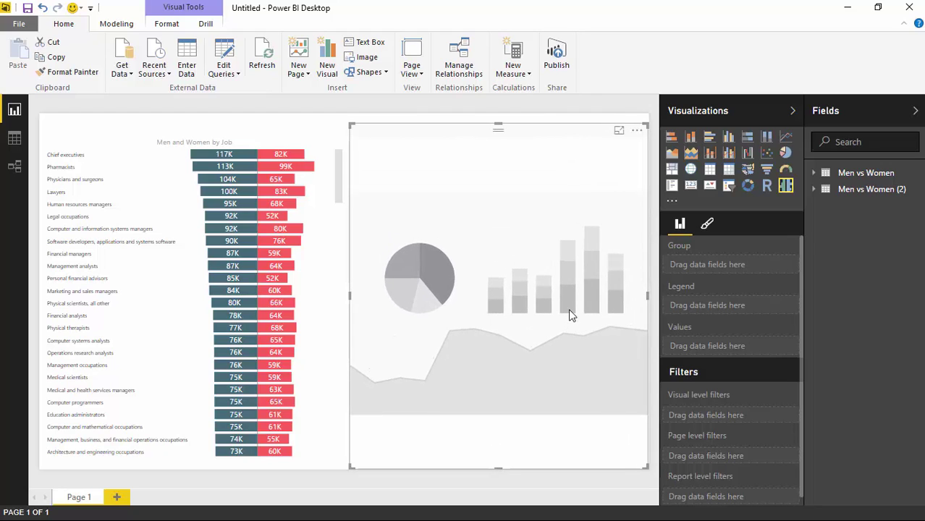
pyautogui.click(861, 189)
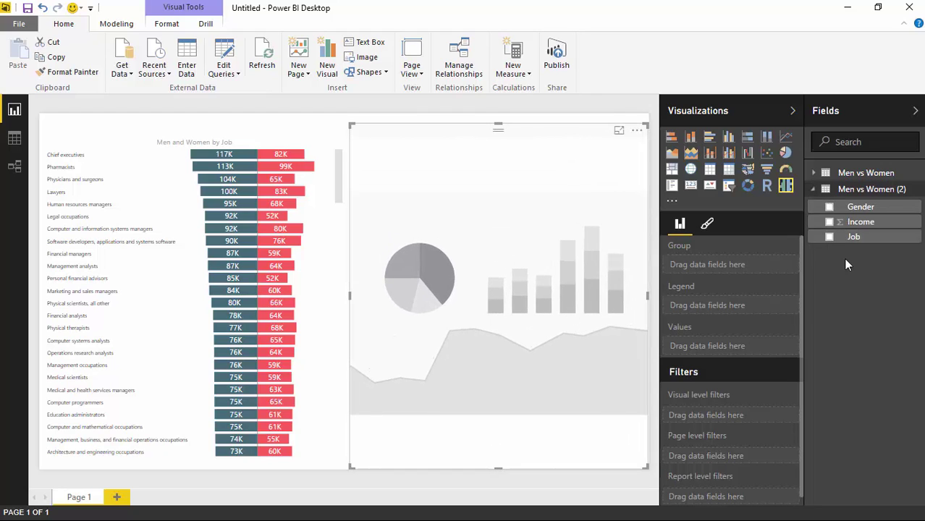
pyautogui.click(829, 207)
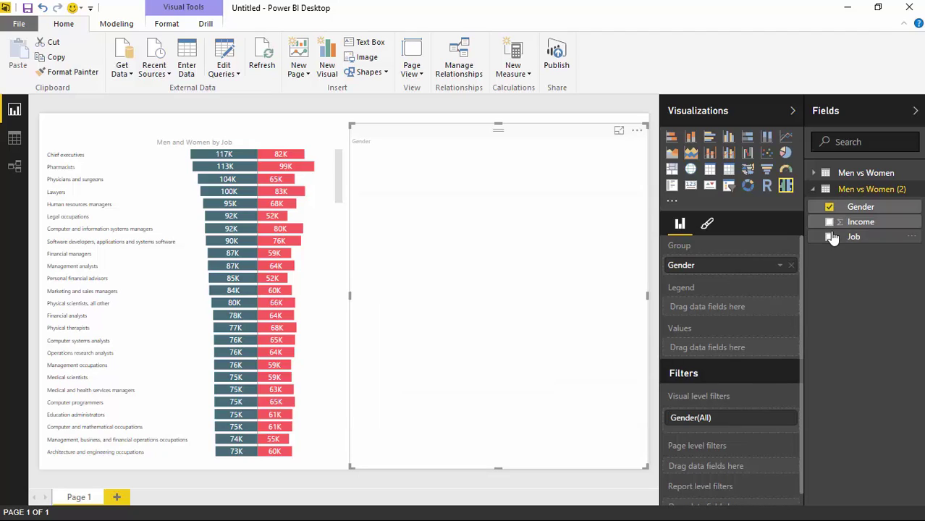
# Build a second Tornado chart from Men vs Women (2), with Job as group, Gender as legend and Income as values, filling the page's empty half.
pyautogui.click(829, 237)
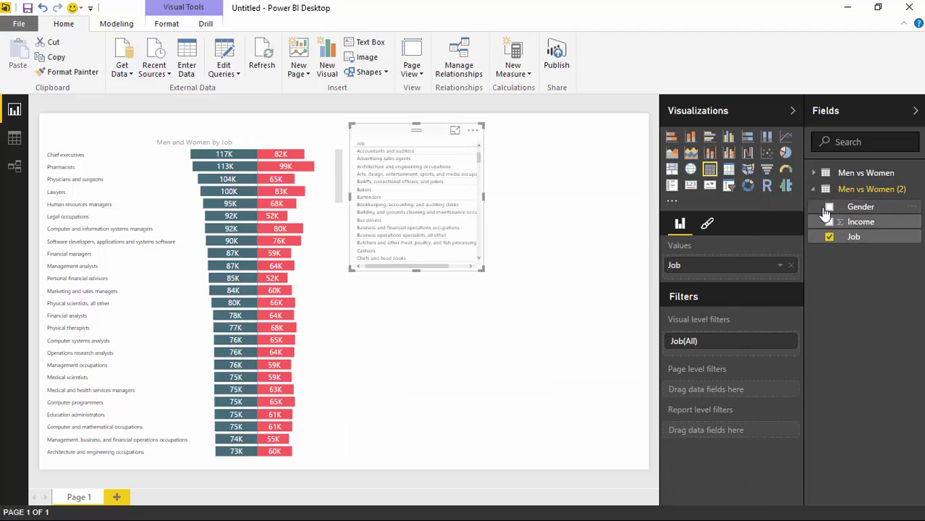
pyautogui.click(786, 186)
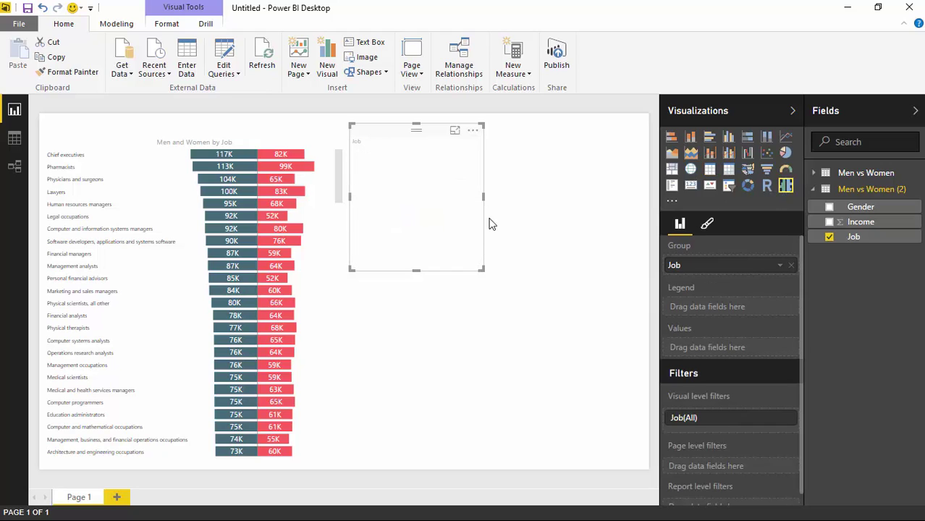
pyautogui.moveTo(484, 270); pyautogui.dragTo(657, 498)
pyautogui.click(829, 207)
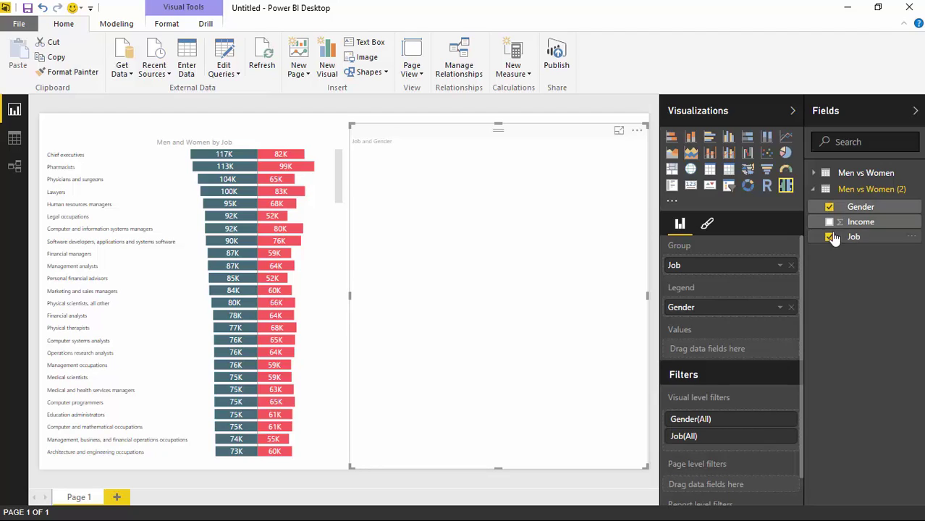
pyautogui.click(830, 224)
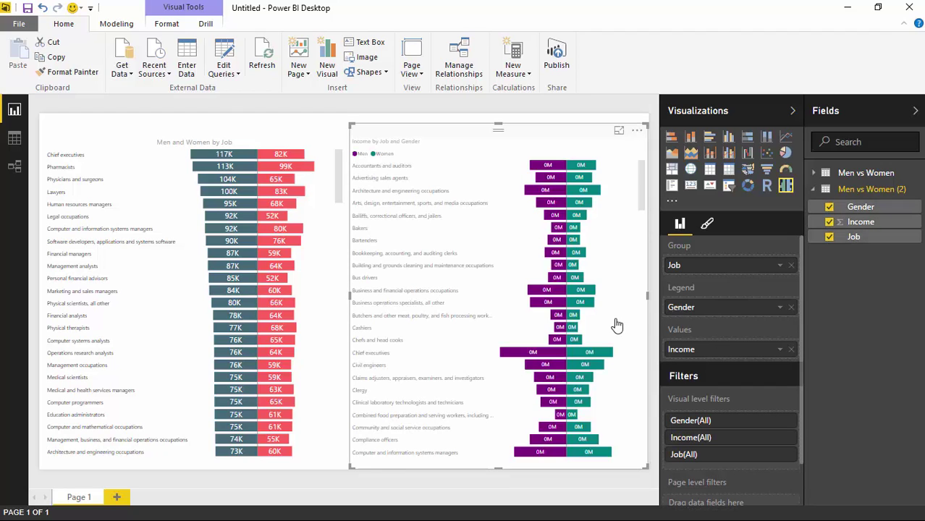
# Set the display units of the second Tornado chart's data labels to Thousands.
pyautogui.click(707, 224)
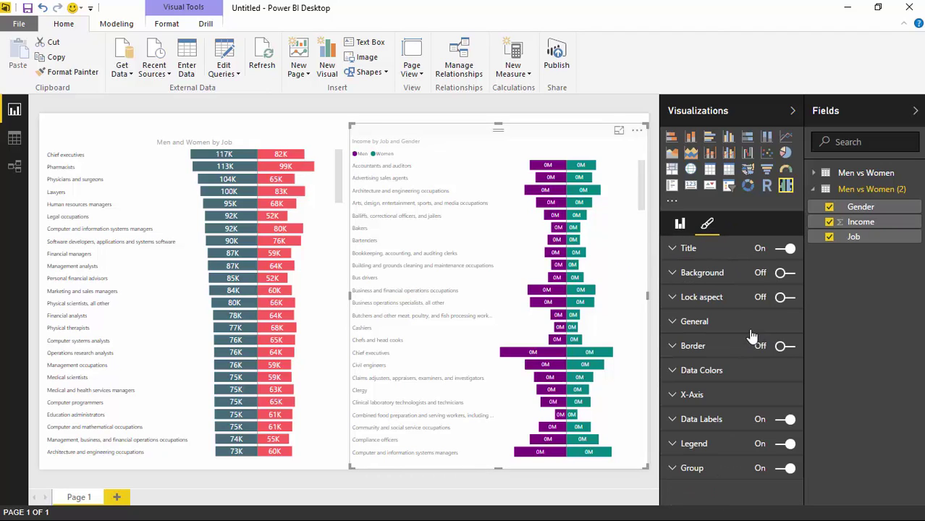
pyautogui.click(672, 420)
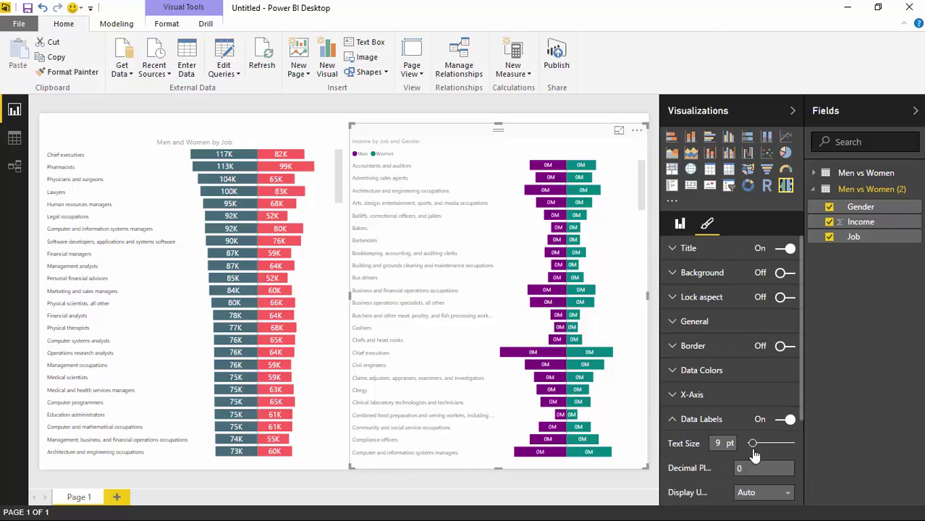
pyautogui.scroll(-2, 754, 453)
pyautogui.click(764, 424)
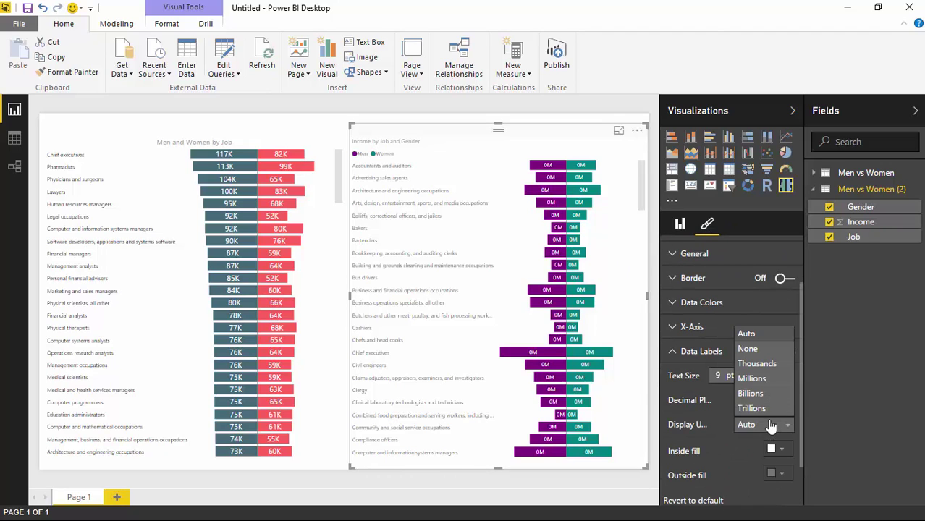
pyautogui.click(756, 363)
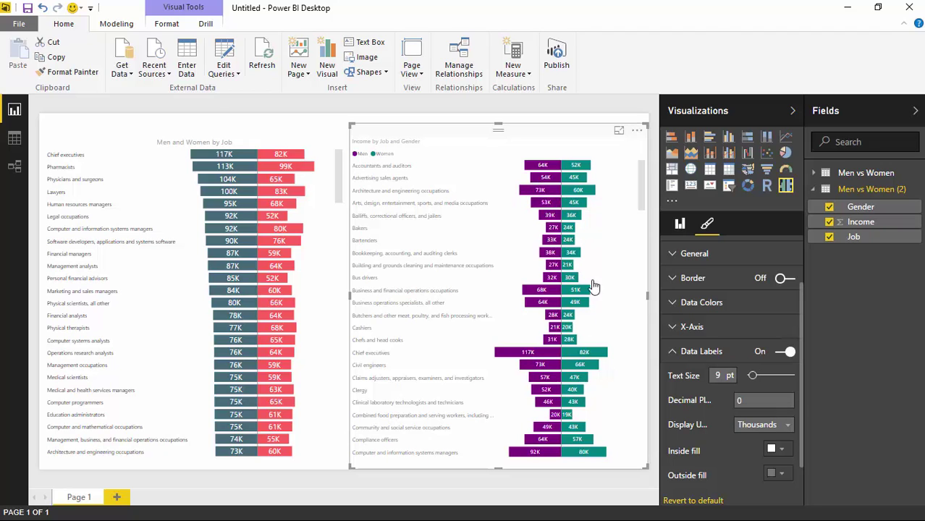
# Compare the group, legend and values field assignments of the two Tornado charts.
pyautogui.moveTo(265, 284)
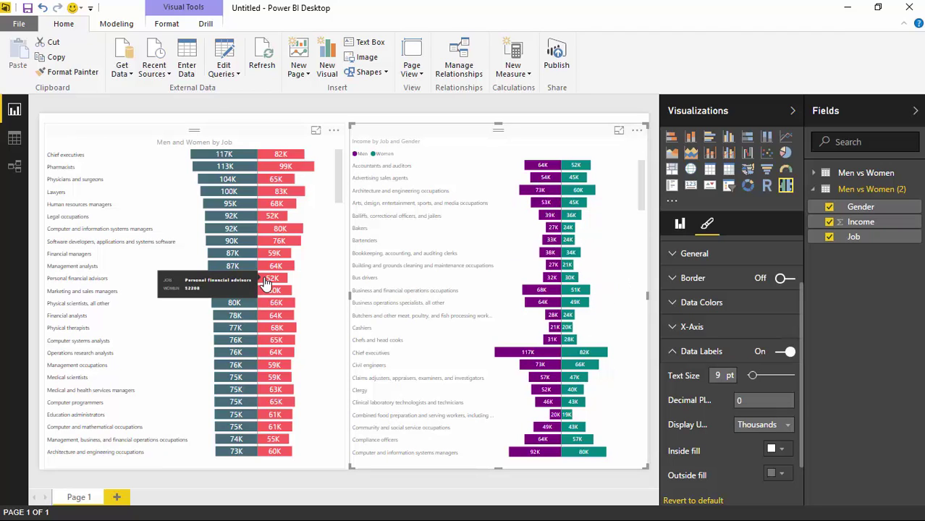
pyautogui.click(679, 224)
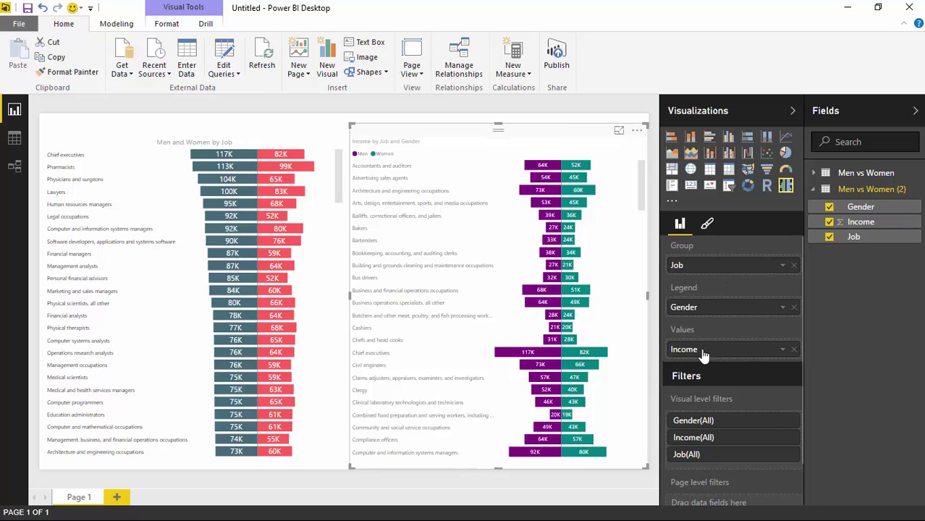
pyautogui.click(324, 320)
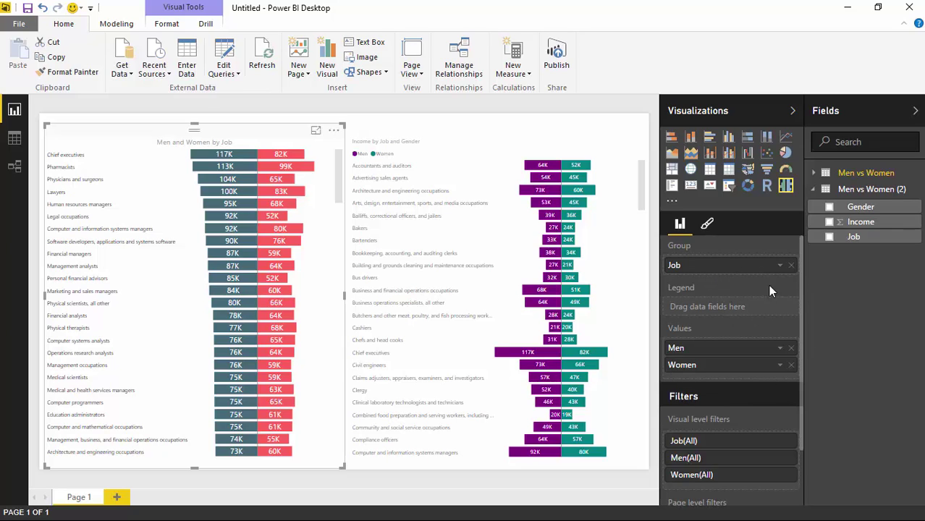
pyautogui.click(614, 287)
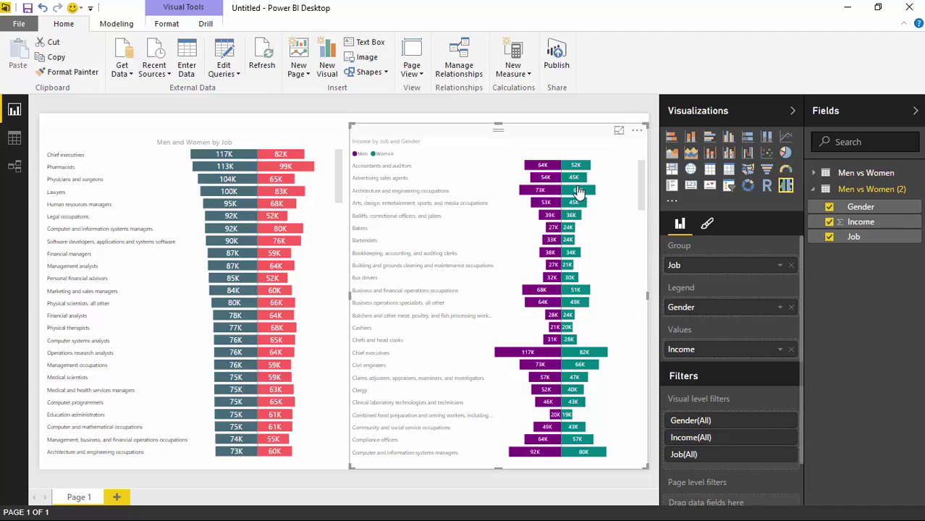
pyautogui.moveTo(565, 298)
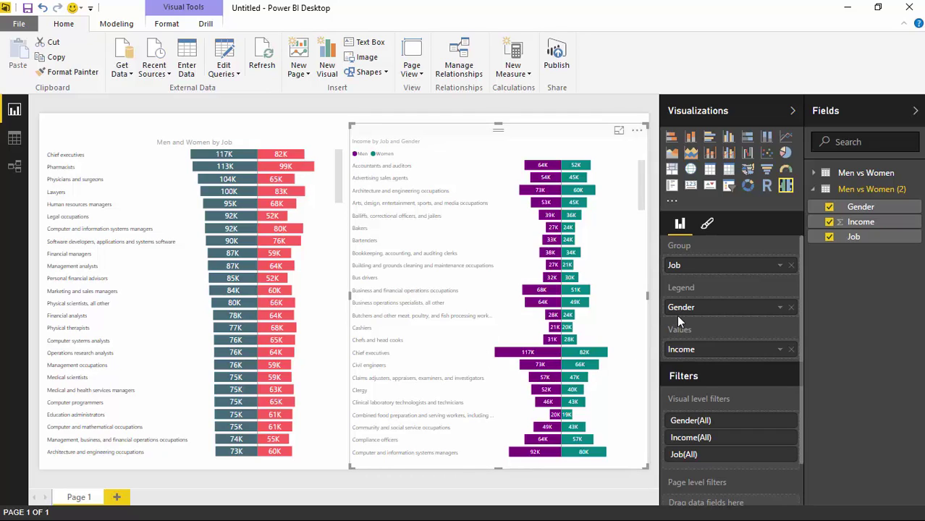
pyautogui.click(181, 324)
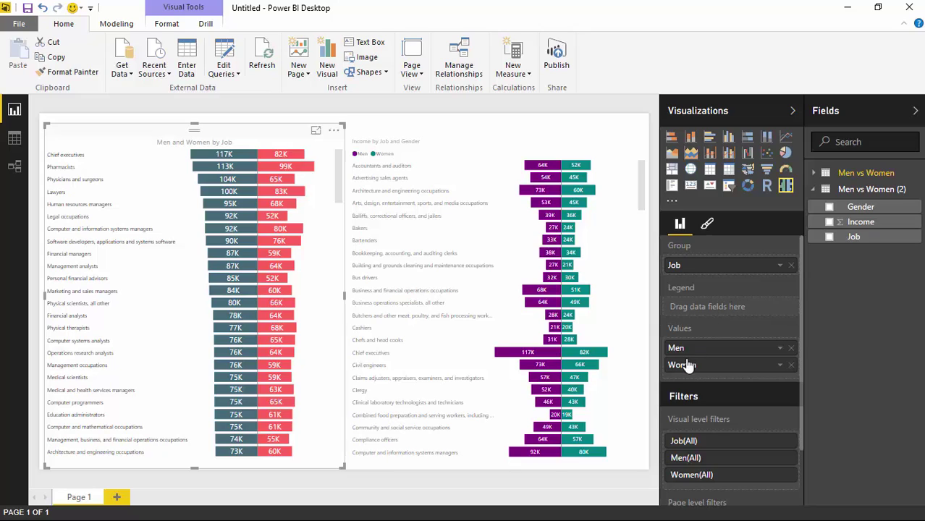
pyautogui.click(611, 282)
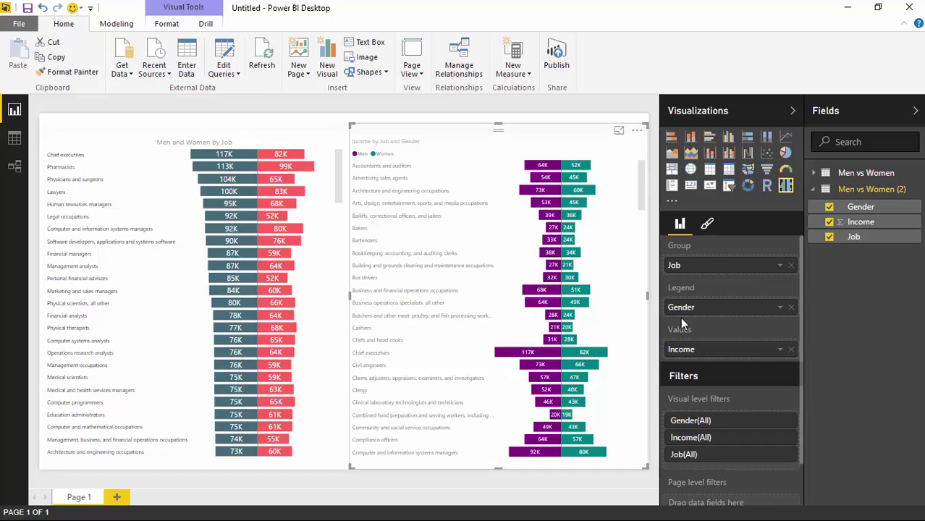